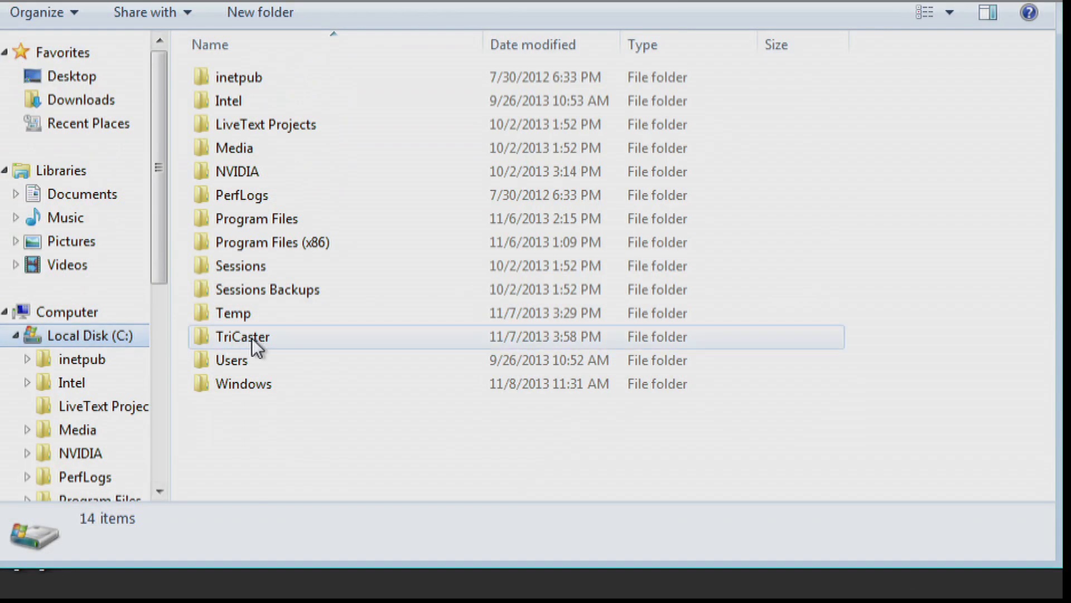
Step: Open the router_setup XML file from the TriCaster Configuration folder on drive C for editing in Notepad++
double_click(253, 342)
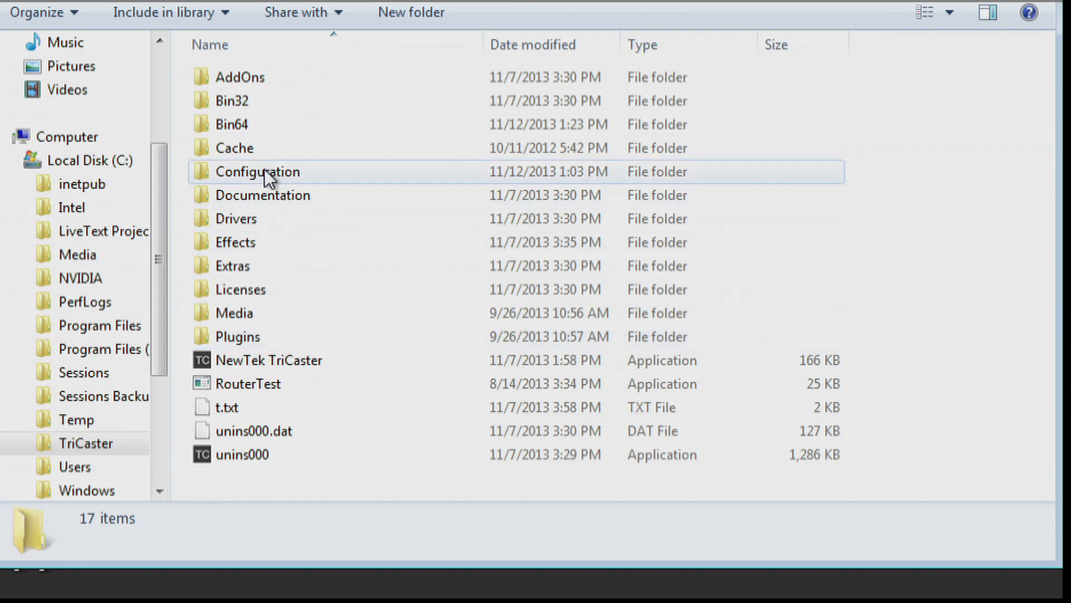
double_click(268, 177)
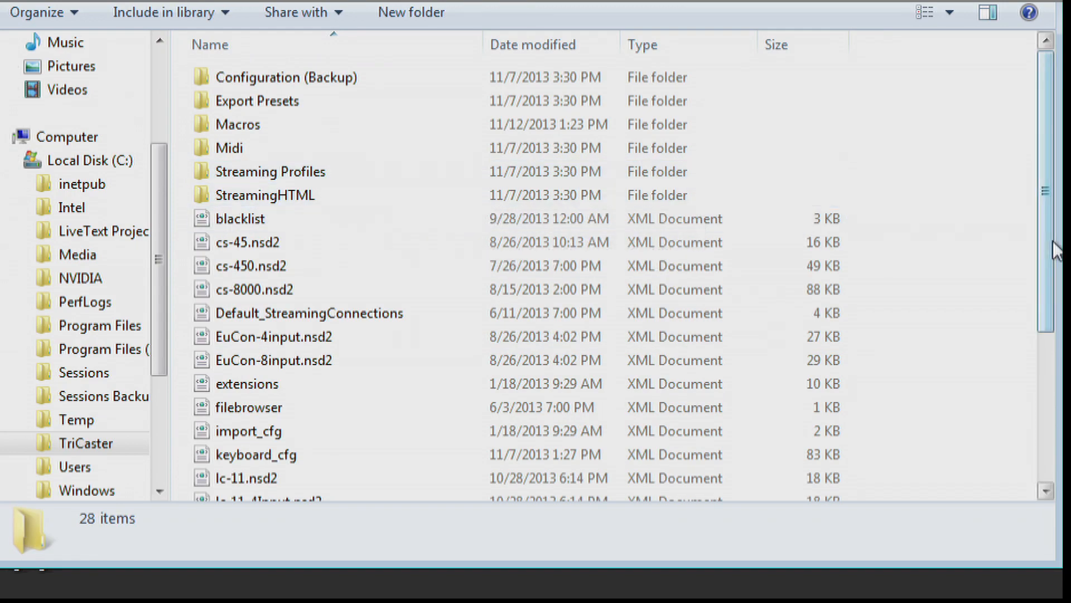
left_click_drag(1045, 246, 409, 424)
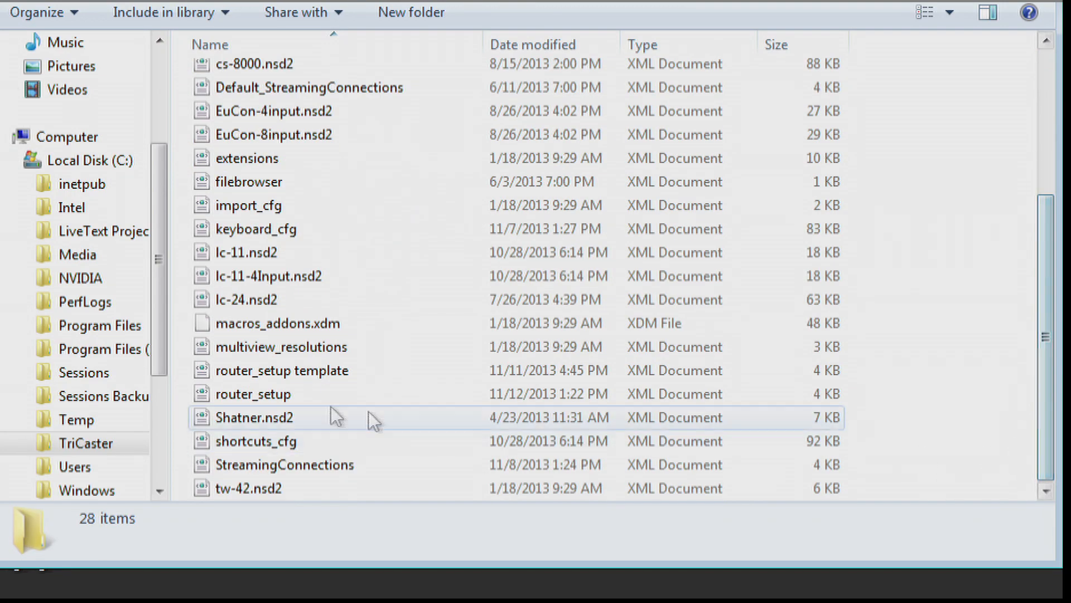
right_click(203, 393)
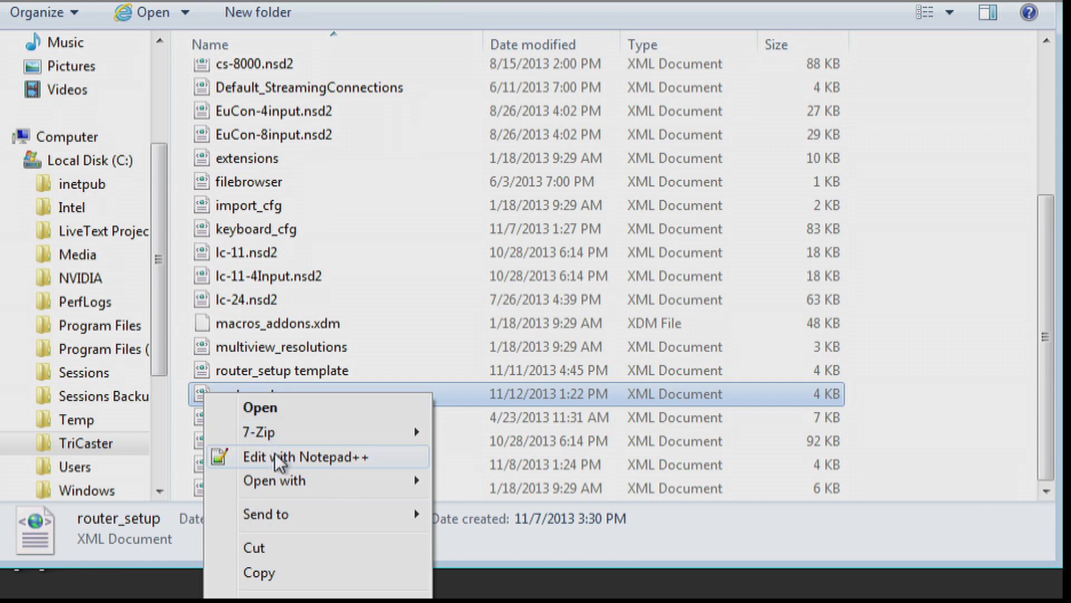
left_click(276, 456)
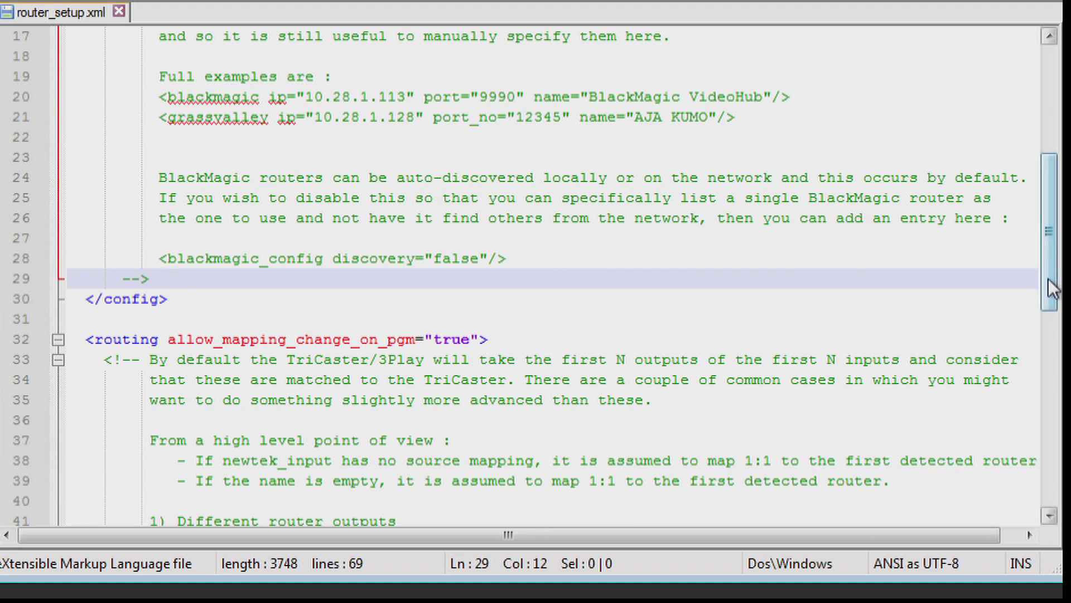
Step: Copy the example grassvalley router entry and paste it after the comment's closing mark in the config section
scroll(1052, 281, "up", 6)
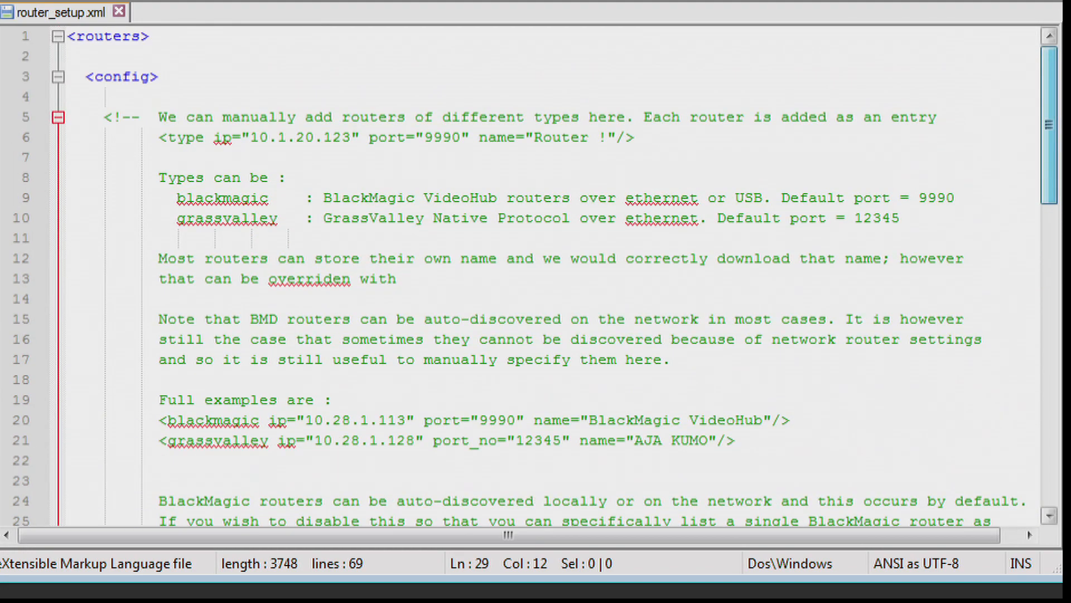
scroll(1054, 214, "down", 2)
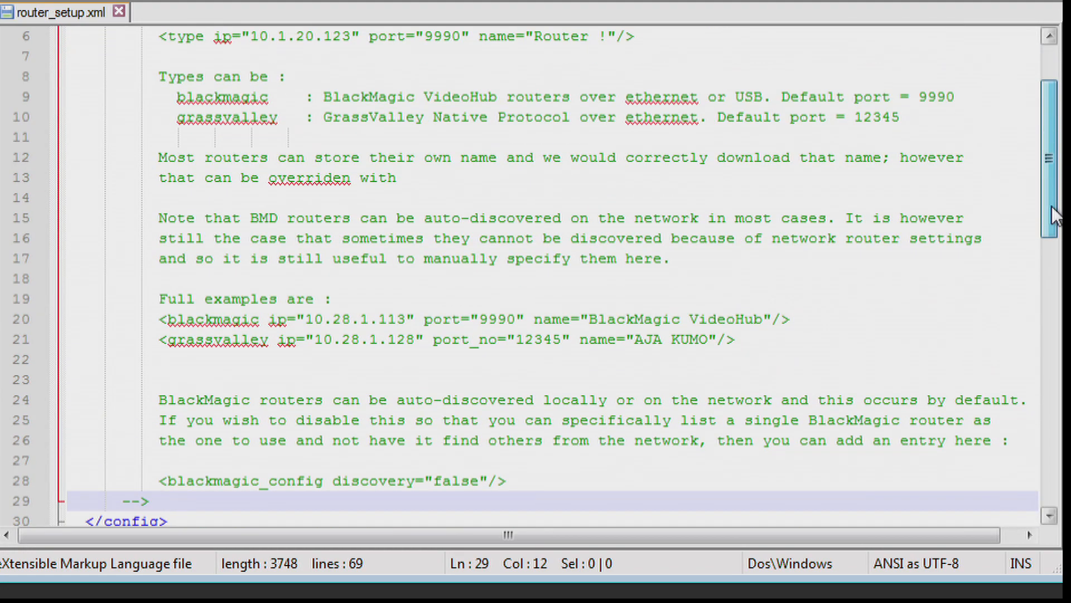
left_click_drag(1045, 201, 1049, 226)
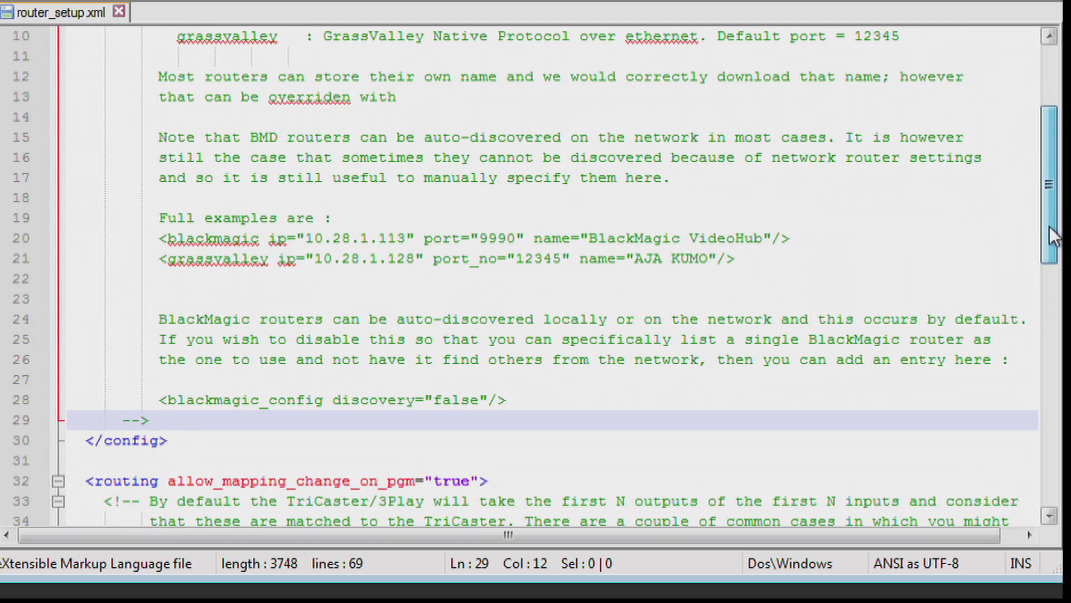
left_click_drag(760, 259, 159, 259)
key("ctrl+c")
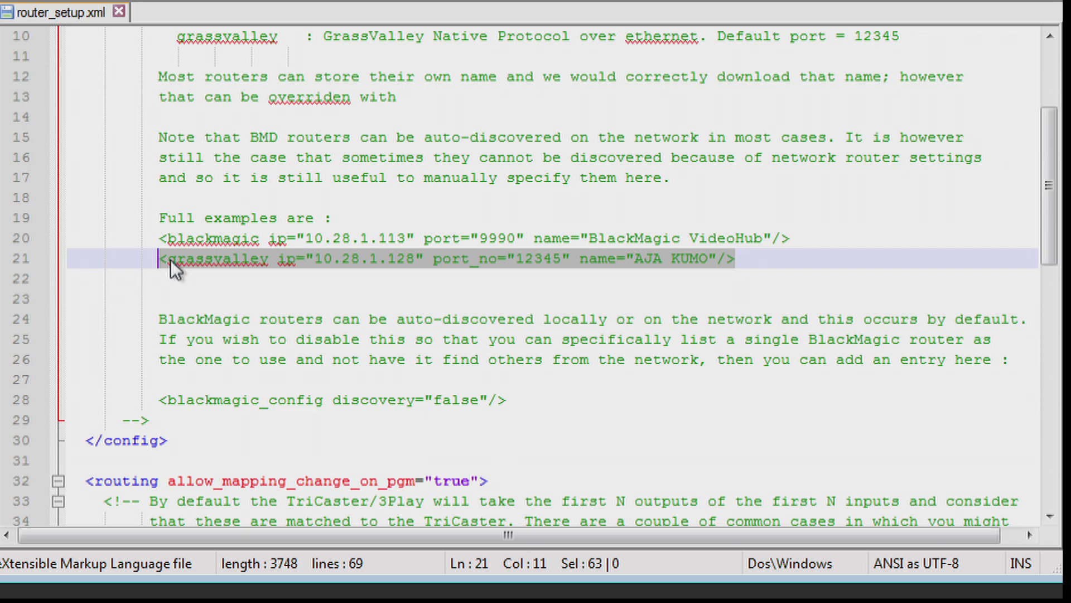
left_click(177, 421)
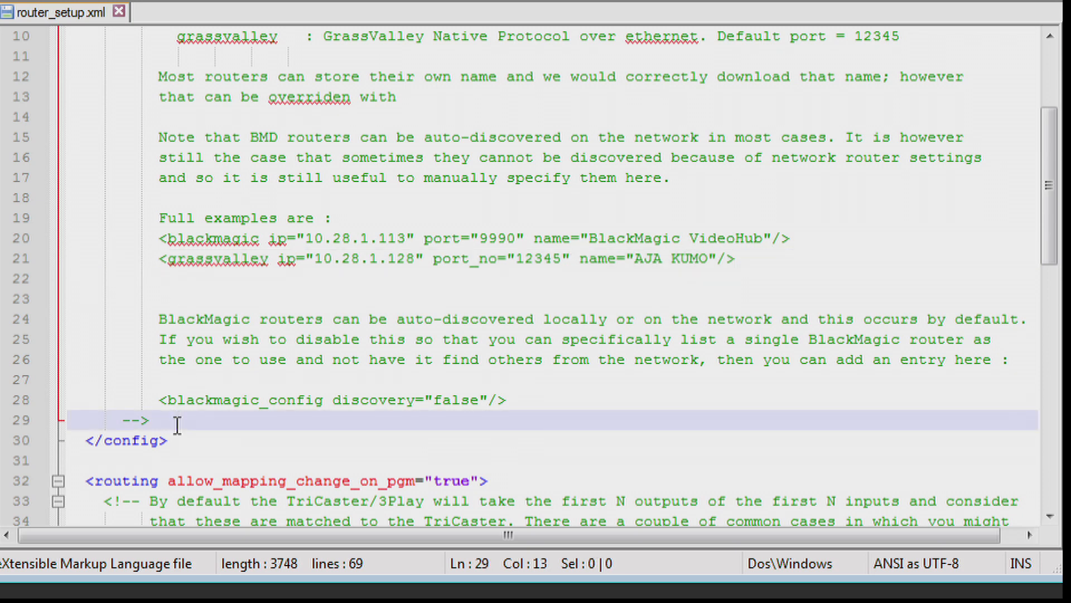
key("ctrl+v")
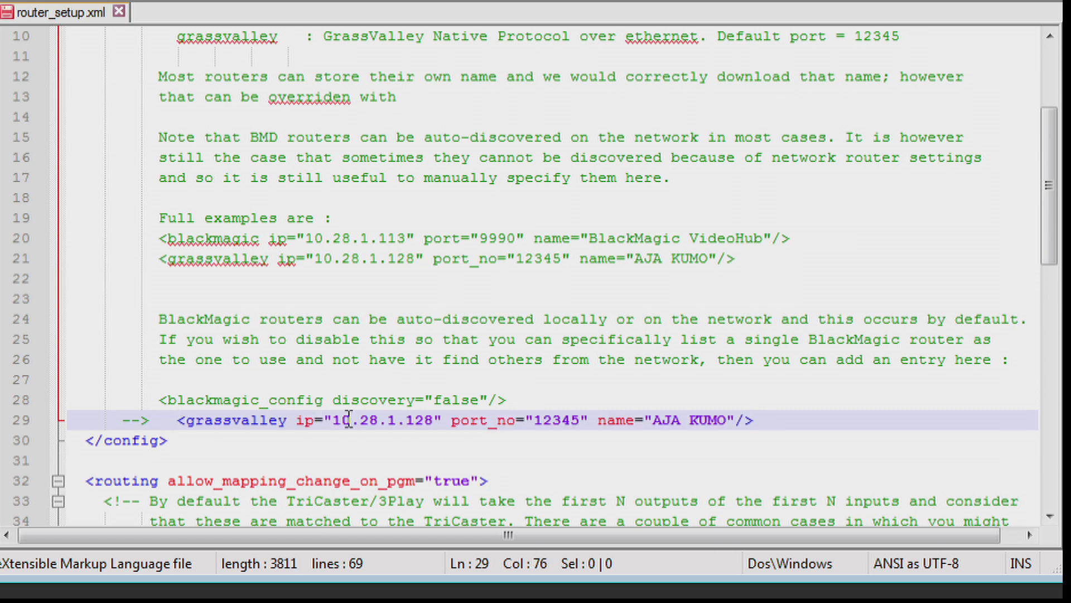
Step: Set the pasted grassvalley entry's IP address to 10.123.30.144
left_click(378, 420)
key("BackSpace")
key("BackSpace")
type("1")
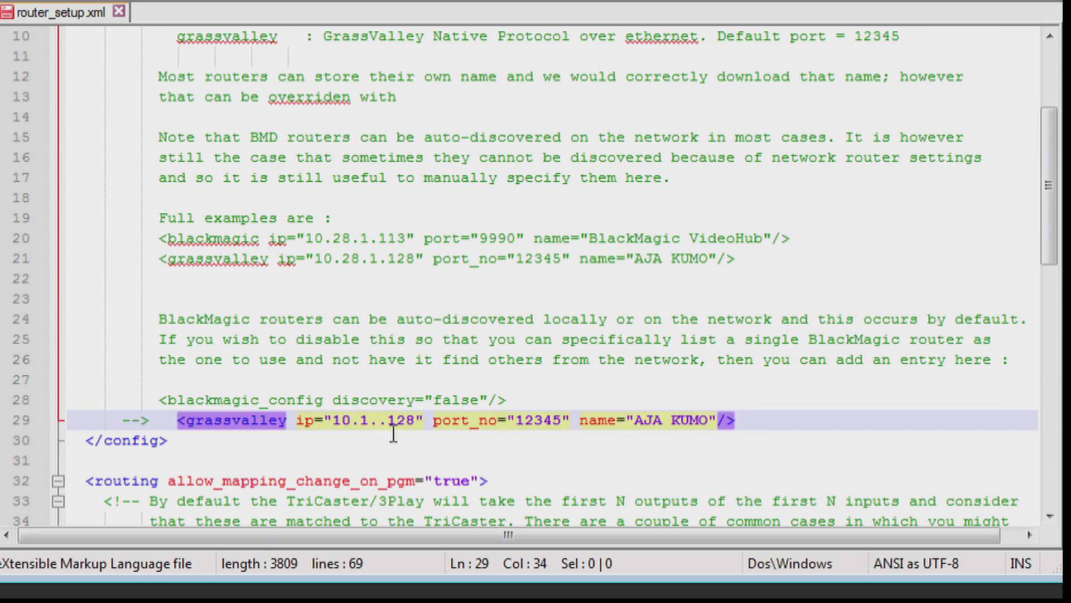
type("23.")
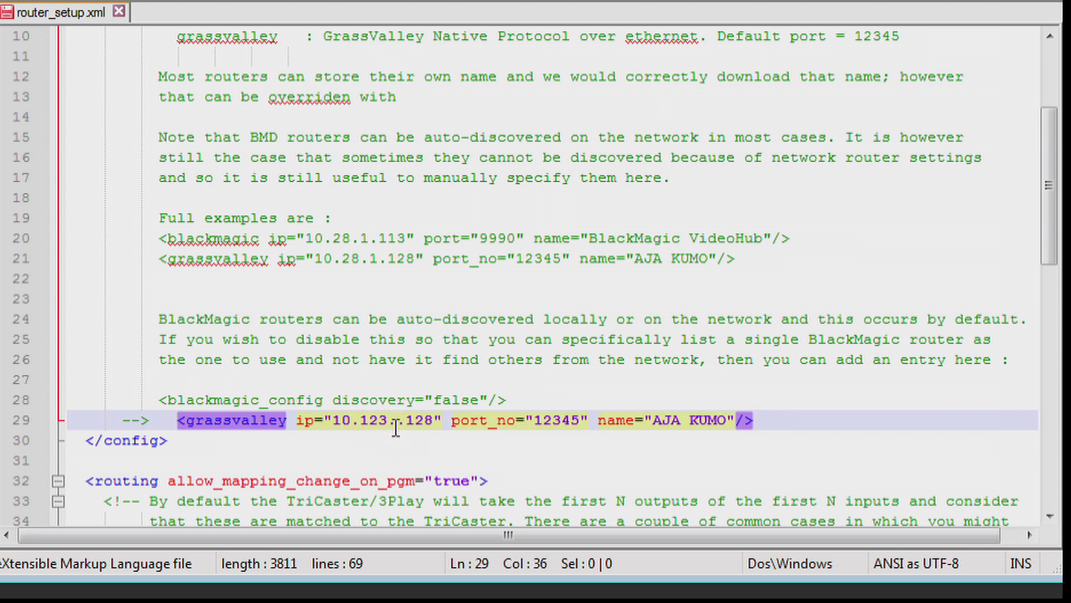
type("30")
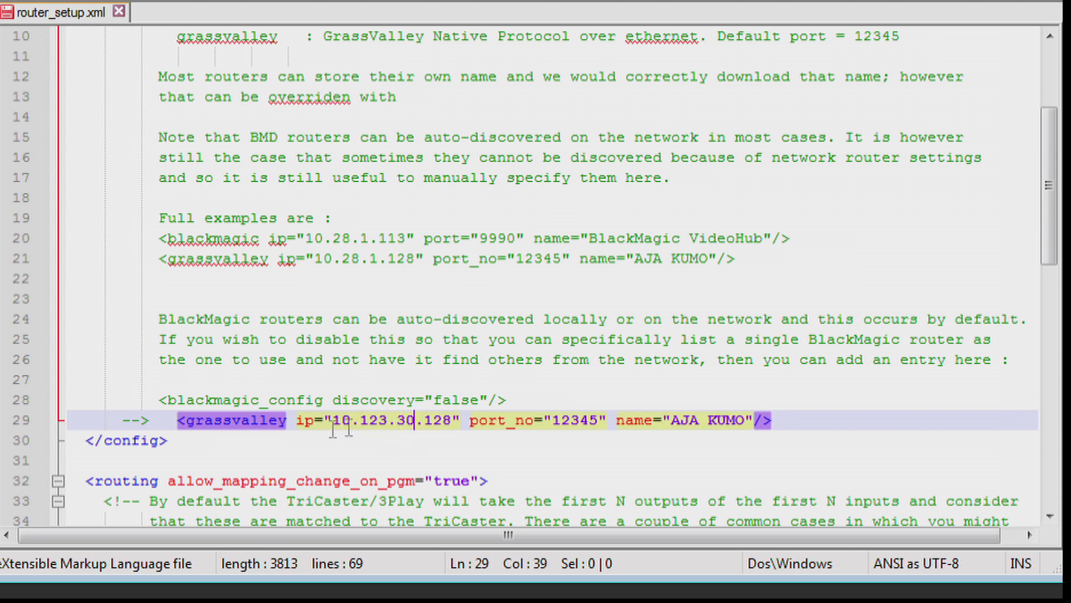
left_click(447, 425)
key("BackSpace")
key("BackSpace")
type("42")
key("BackSpace")
type("4")
Step: Set the grassvalley entry's port_no to 5200 and its name to Endes
left_click_drag(599, 420, 554, 422)
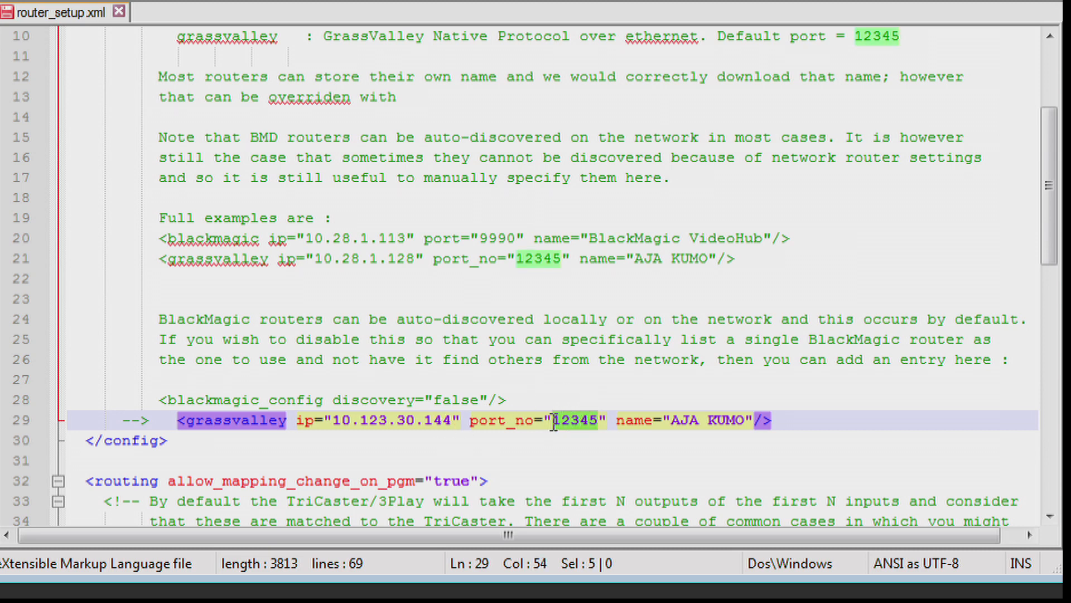
type("5200")
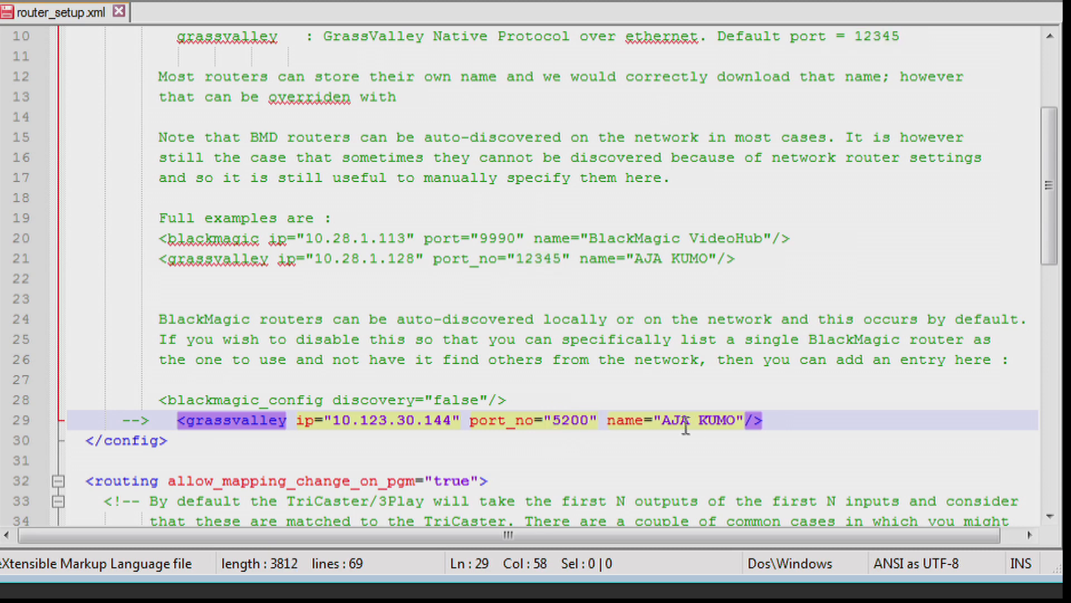
left_click_drag(738, 420, 663, 421)
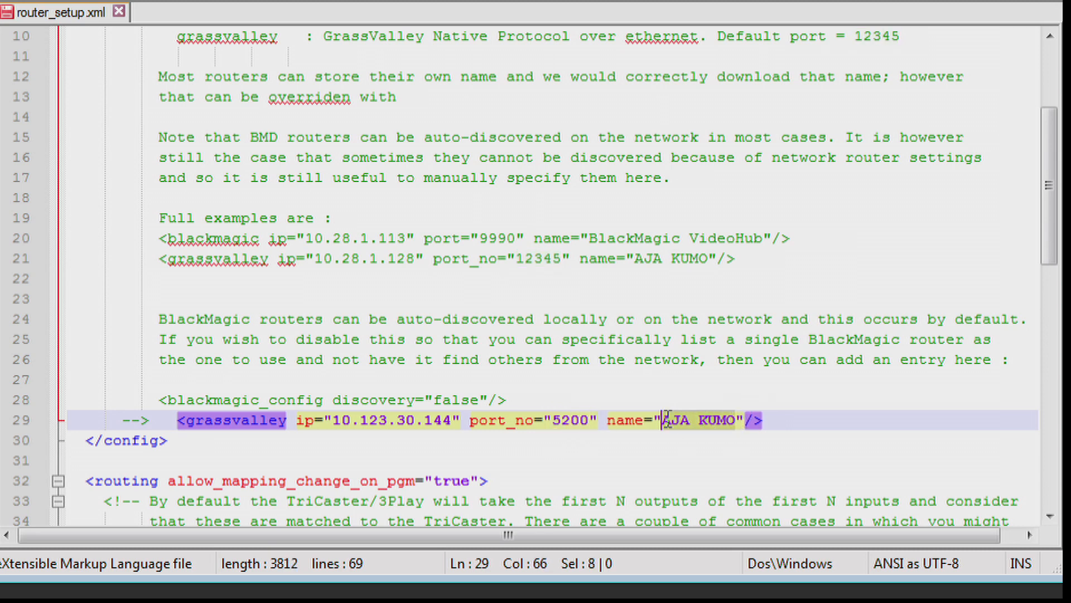
type("Endes")
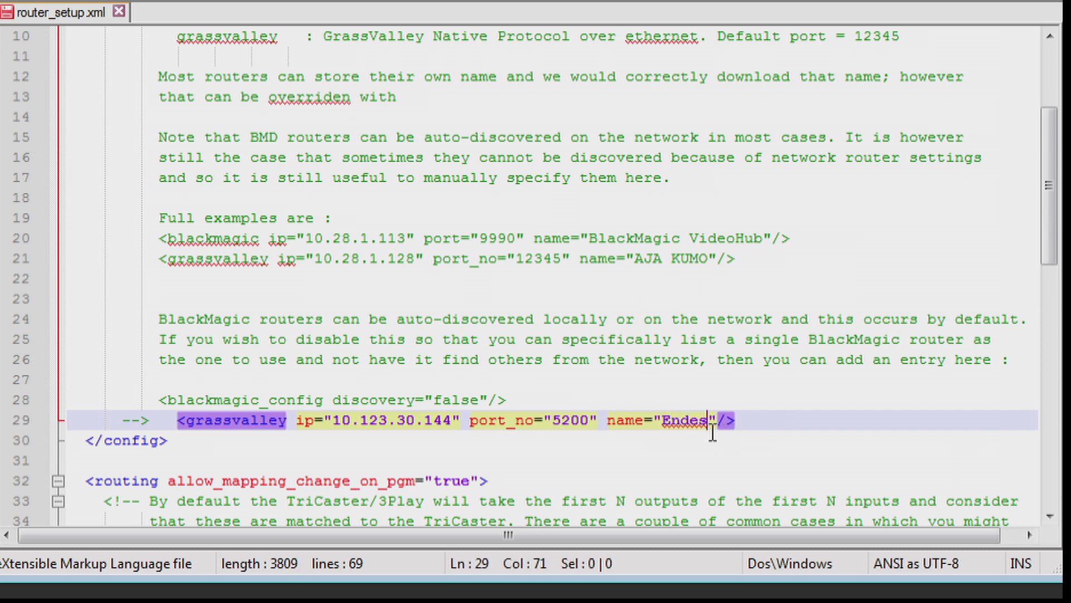
left_click(652, 479)
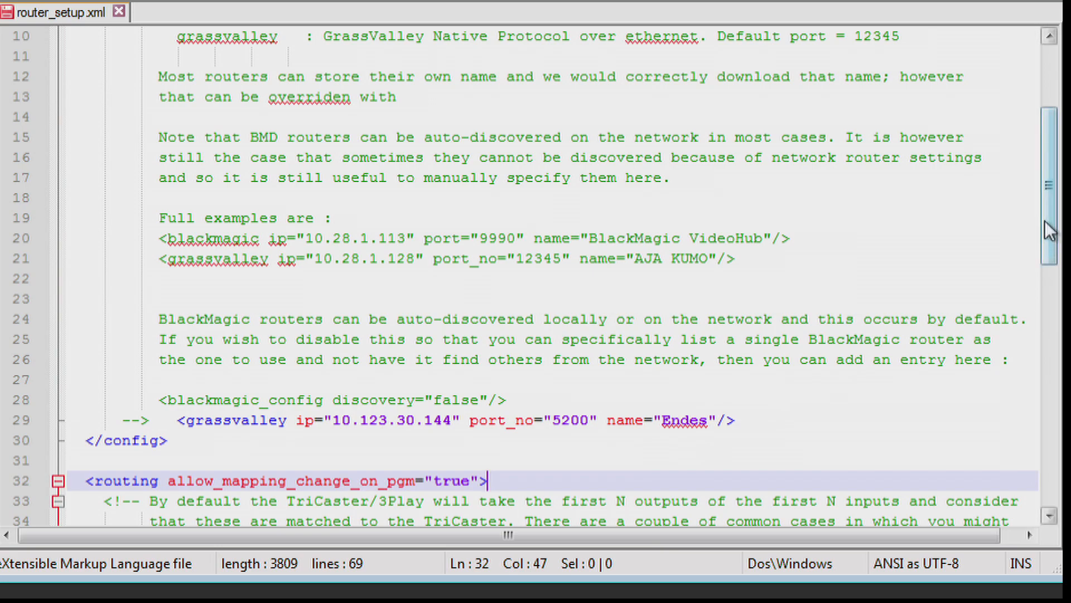
Step: Copy the example AJA KUMO mapping for newtek_input 2 and paste it after the comment's closing mark in the routing section
left_click_drag(1050, 230, 1055, 468)
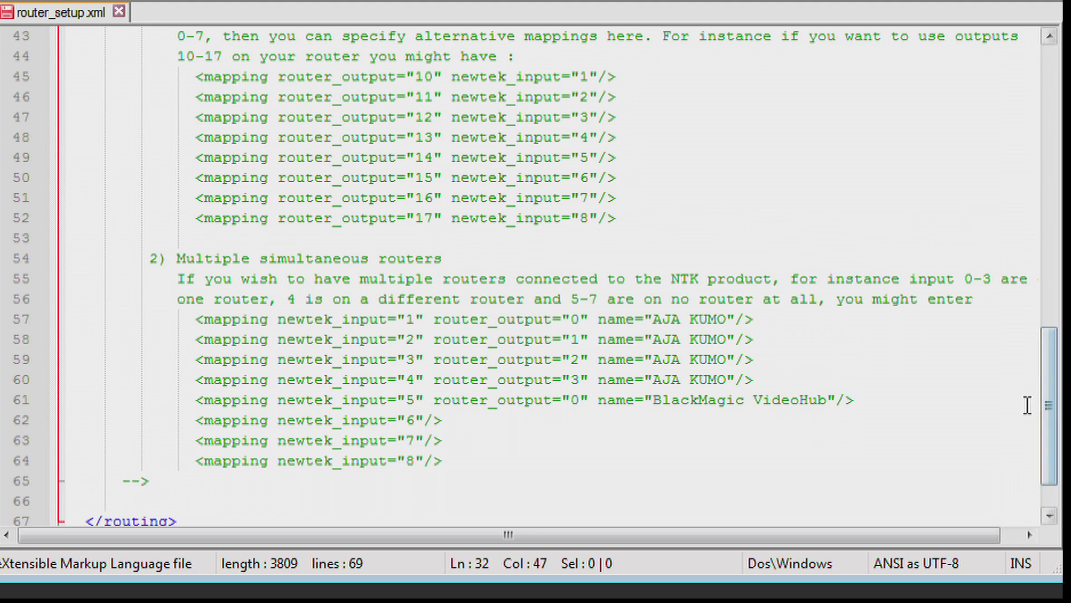
left_click_drag(1048, 413, 1048, 388)
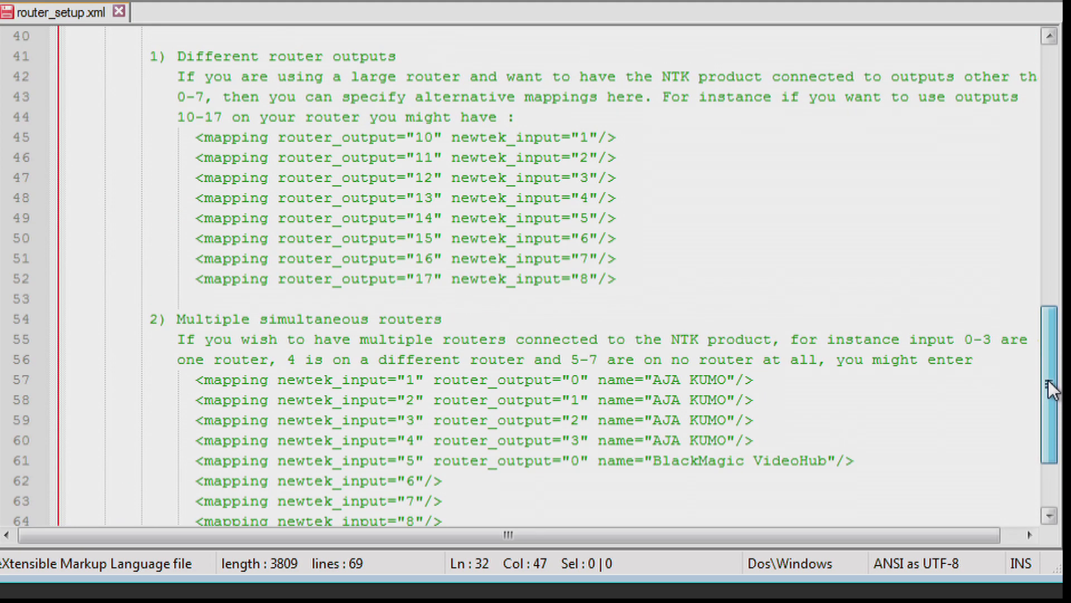
left_click_drag(1050, 389, 1051, 397)
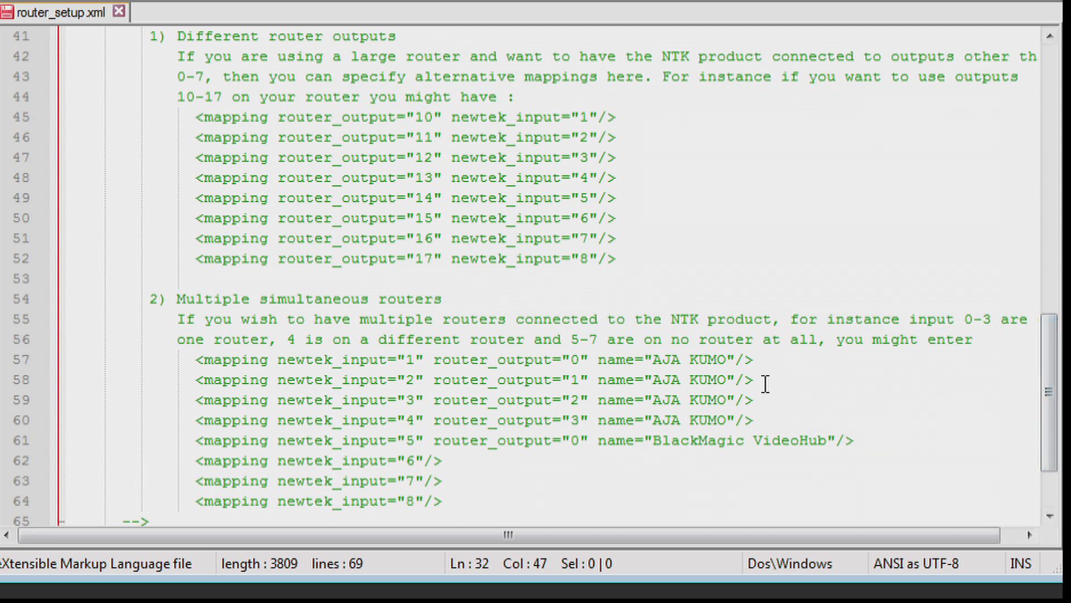
left_click(342, 384)
left_click_drag(343, 384, 196, 378)
key("ctrl+c")
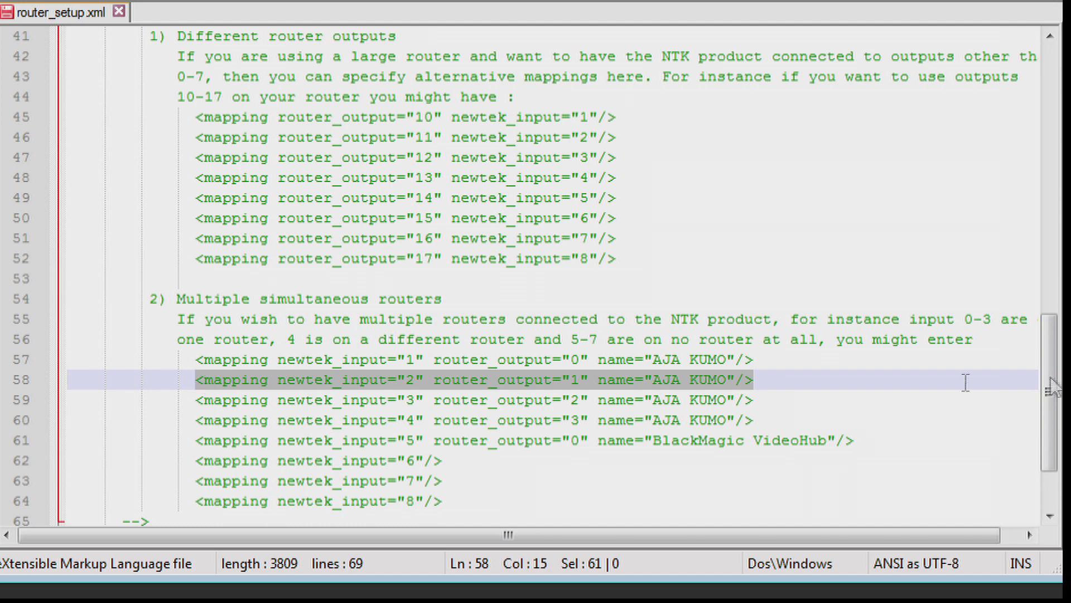
left_click_drag(1049, 429, 1012, 462)
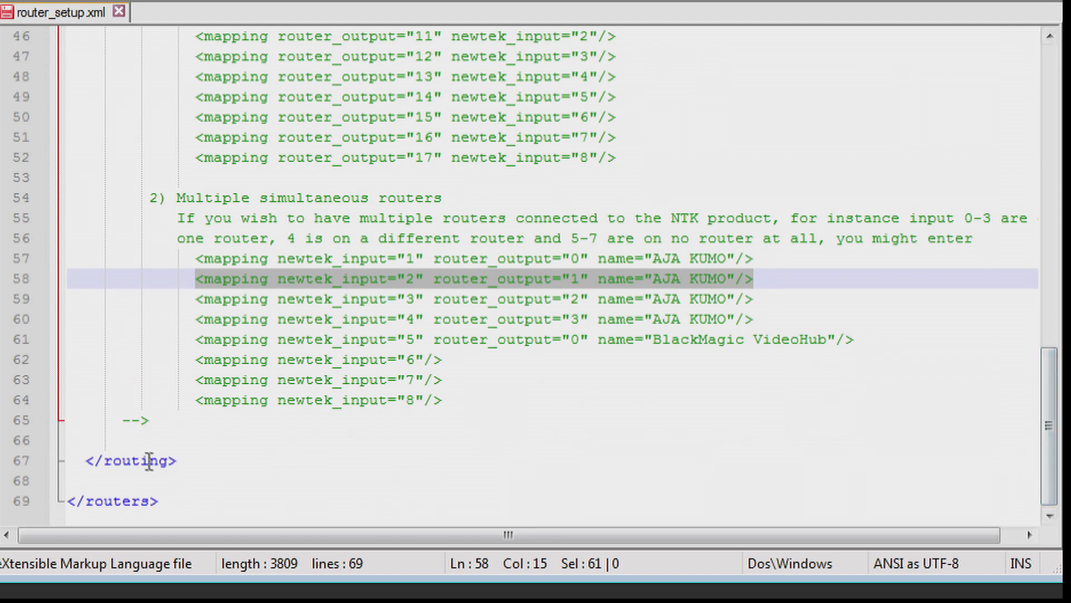
left_click(177, 425)
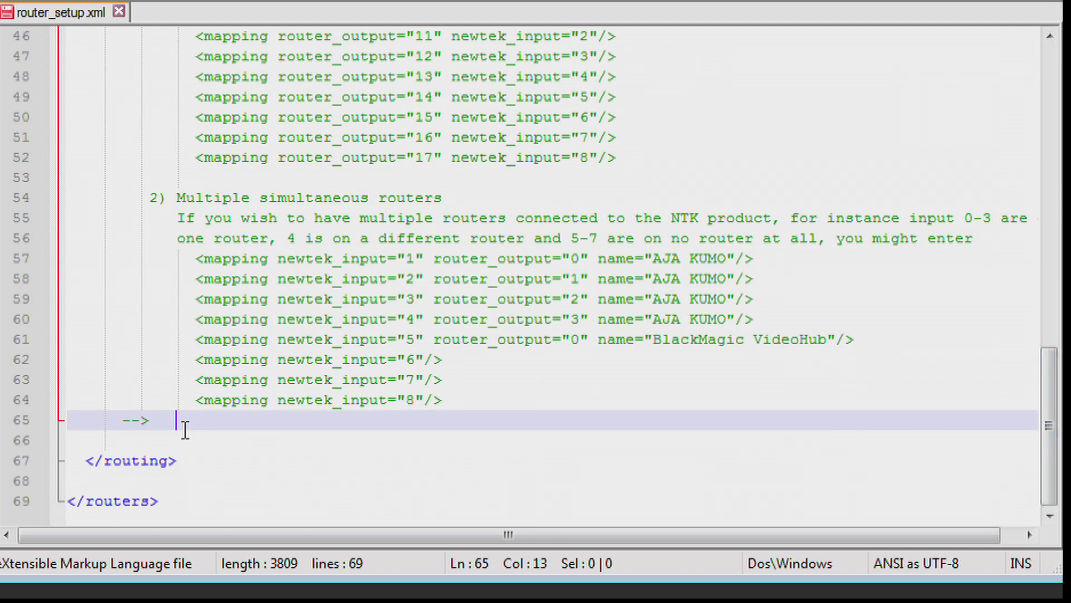
key("ctrl+v")
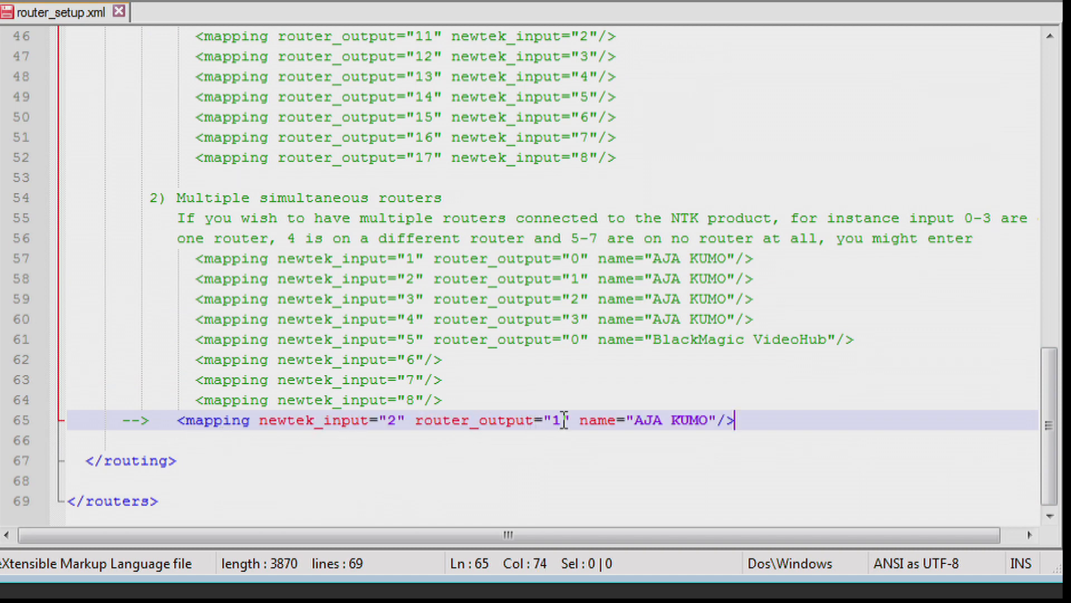
Step: Set the pasted mapping's newtek_input to 7 and its name to Endes
left_click_drag(397, 428, 388, 429)
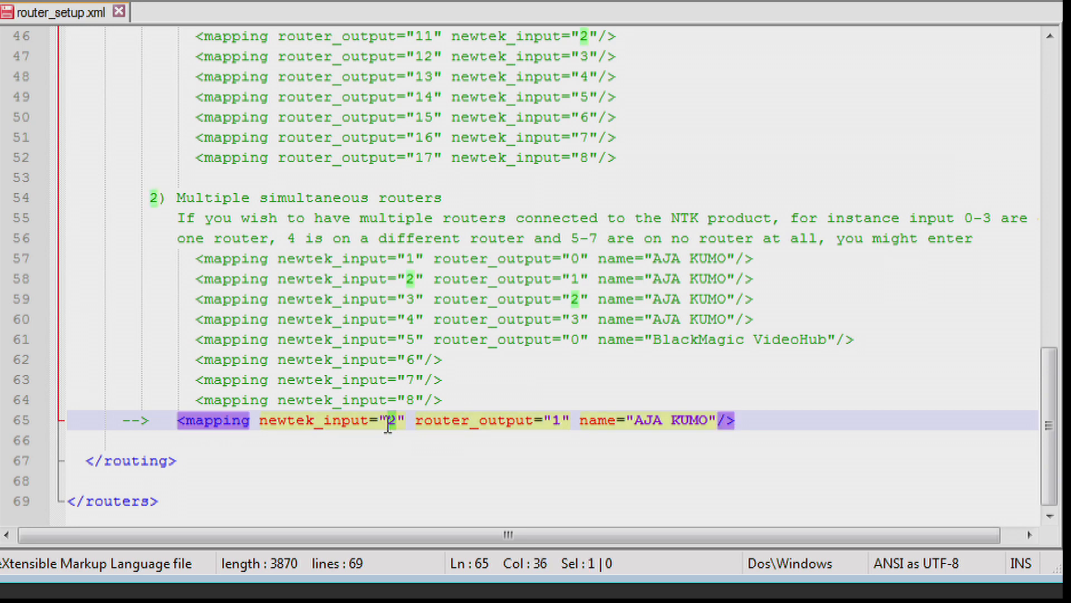
type("7")
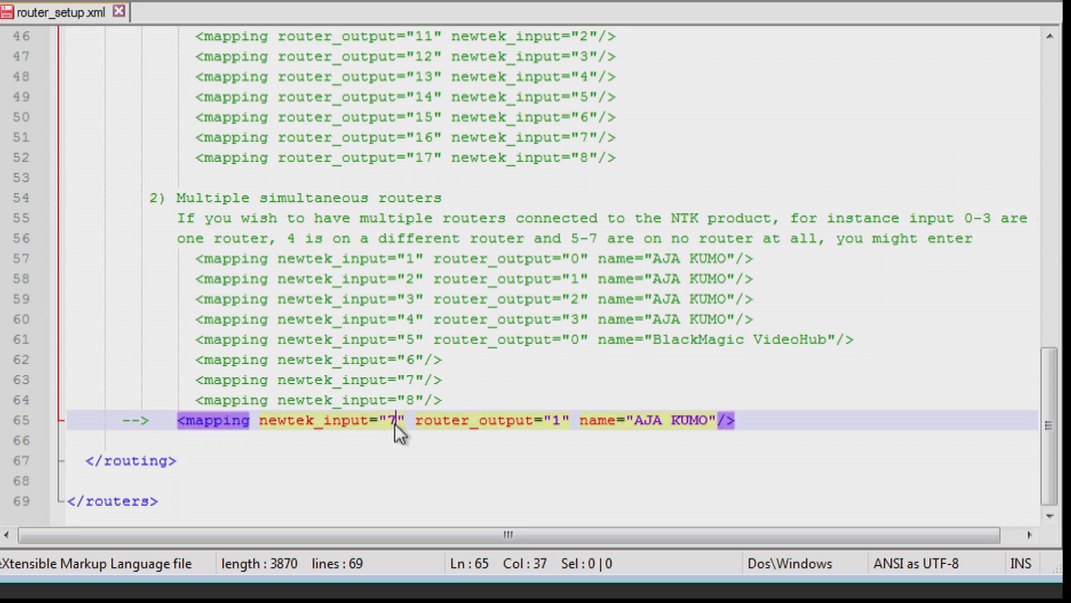
left_click_drag(709, 419, 635, 419)
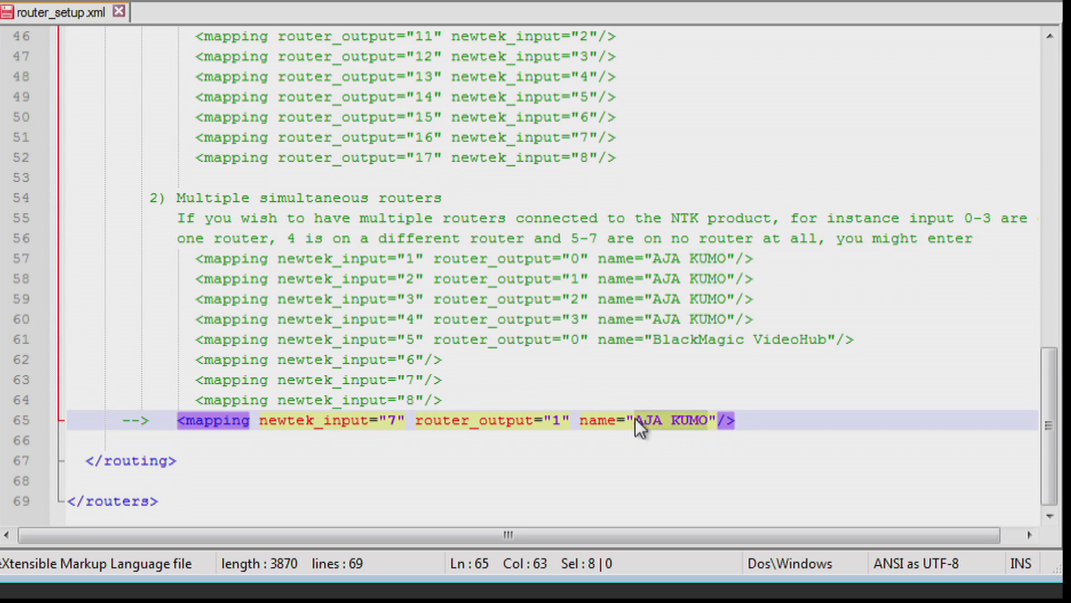
type("Endes")
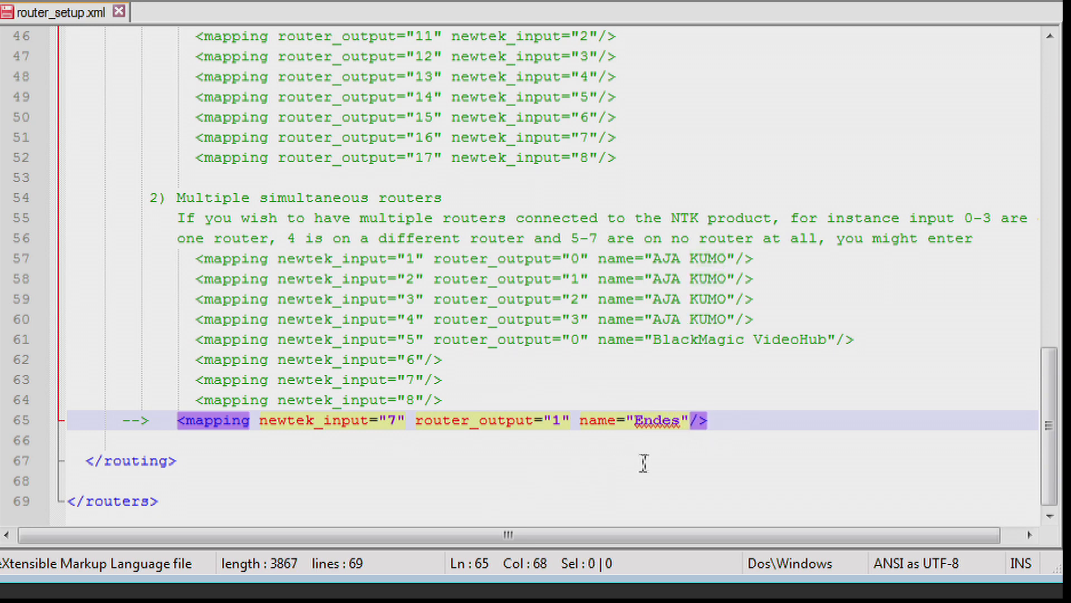
Step: Duplicate the Endes mapping entry onto a new line directly below it
left_click(748, 419)
left_click(89, 416, "shift")
left_click_drag(89, 416, 173, 420)
key("ctrl+c")
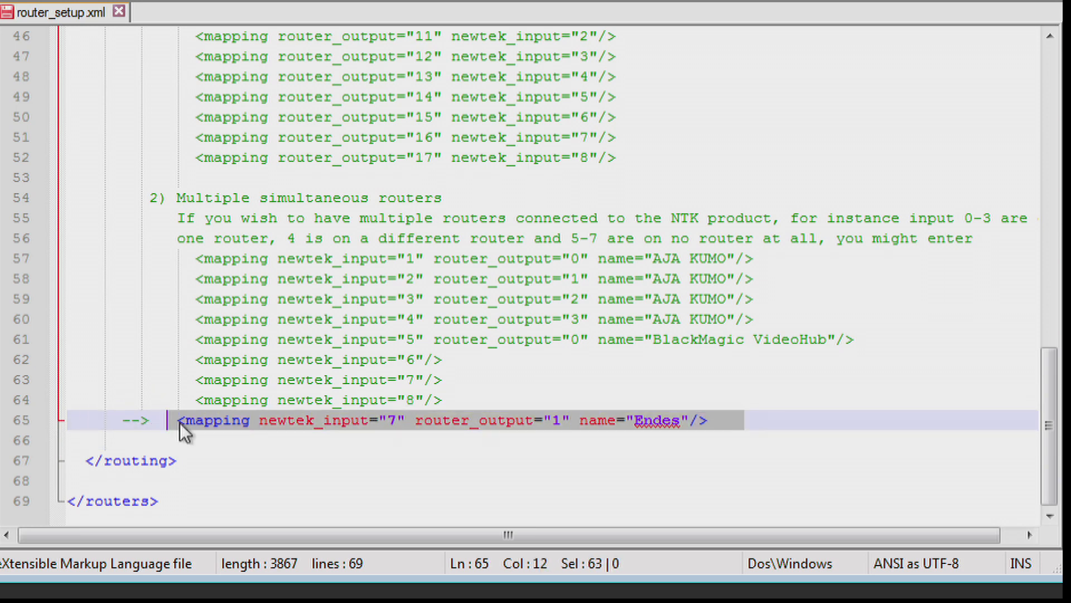
left_click(746, 420)
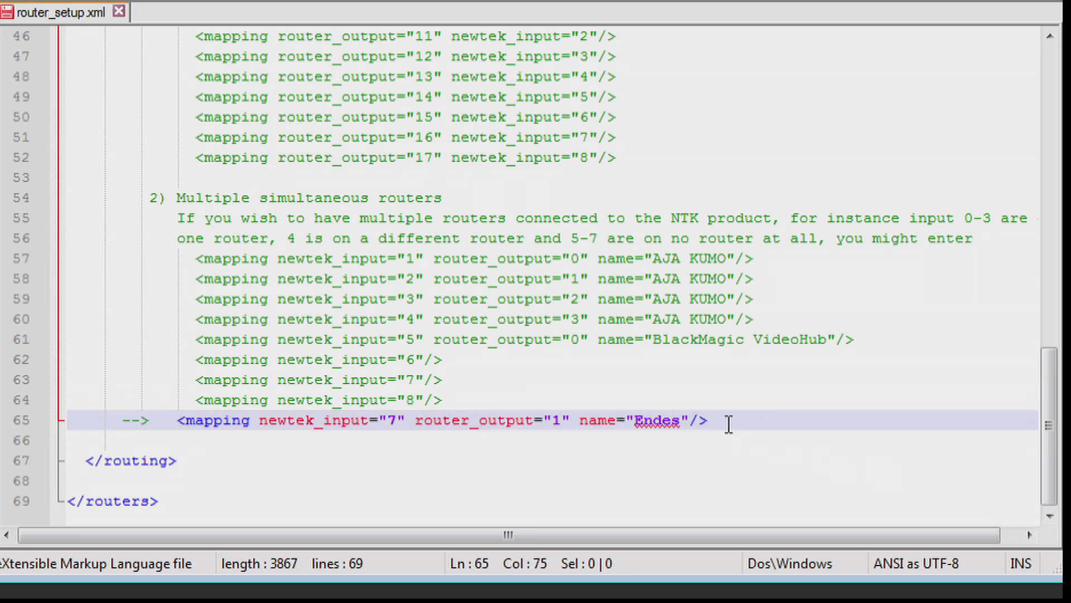
key("Return")
key("ctrl+v")
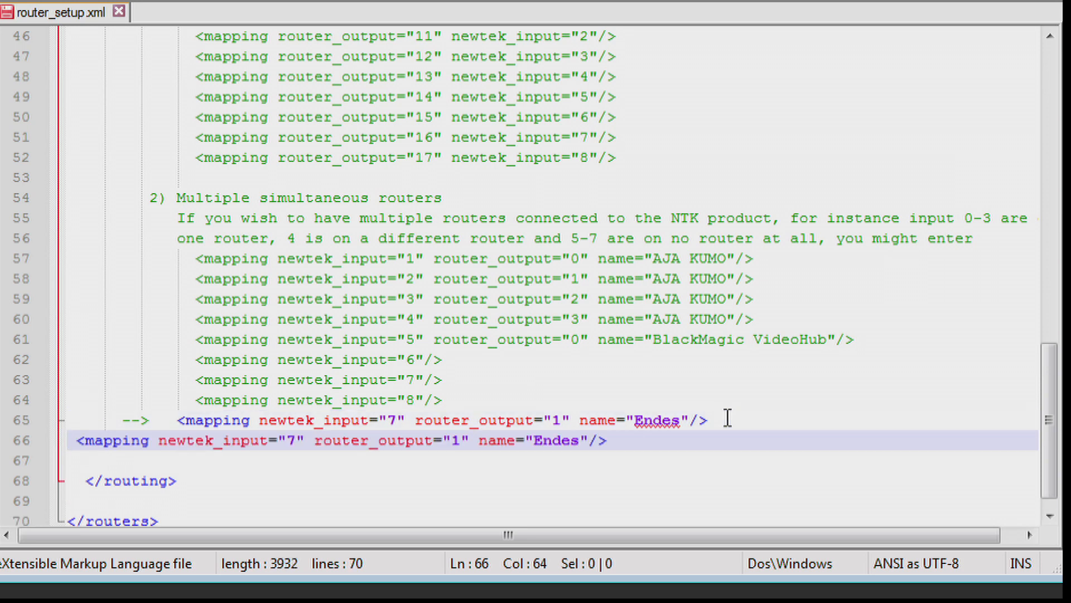
Step: Set the duplicated mapping's newtek_input to 8 and its router_output to 2
double_click(290, 441)
type("8")
double_click(457, 440)
type("2")
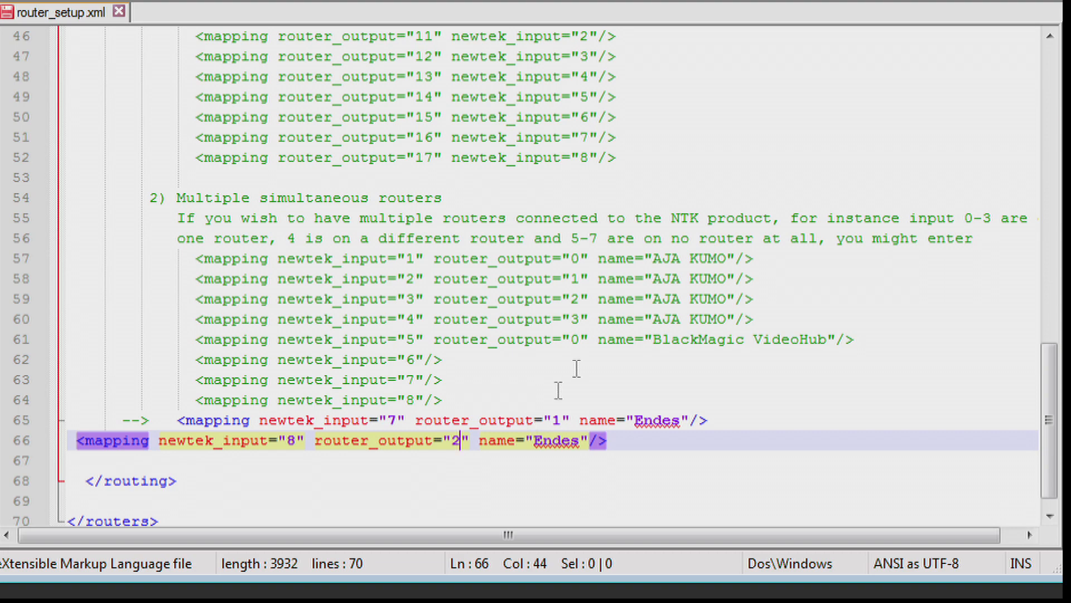
Step: Save router_setup.xml, and close the text editor and the TriCaster Configuration folder window
left_click(12, 1)
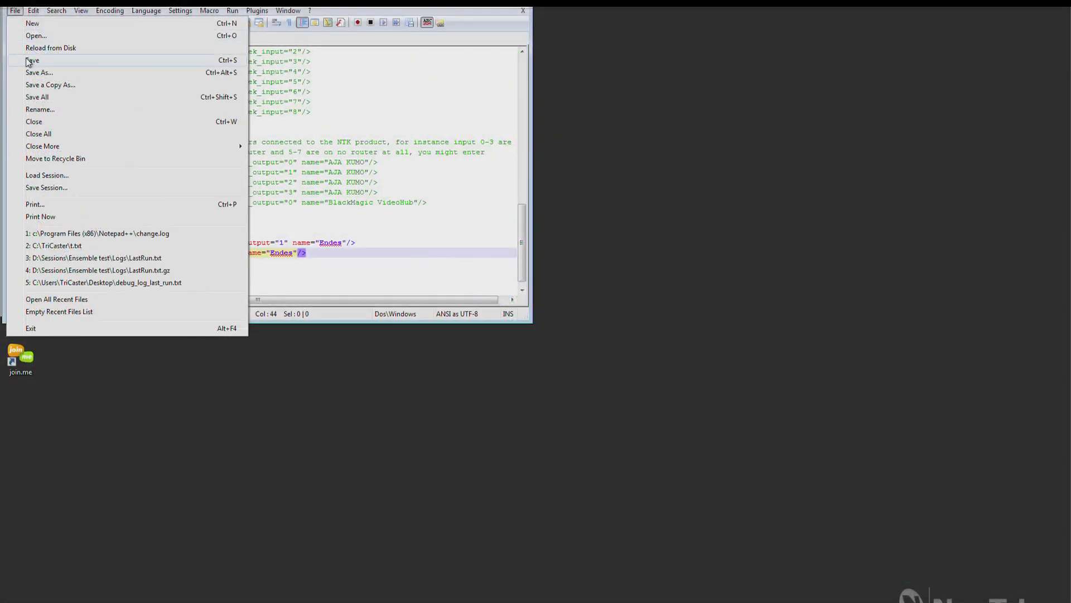
left_click(34, 56)
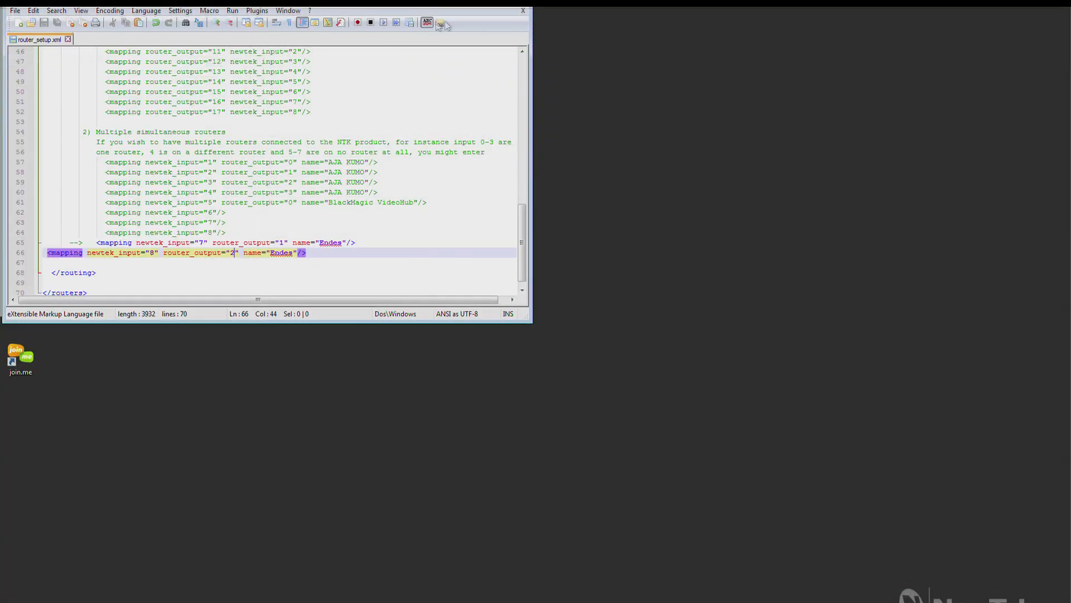
left_click(523, 9)
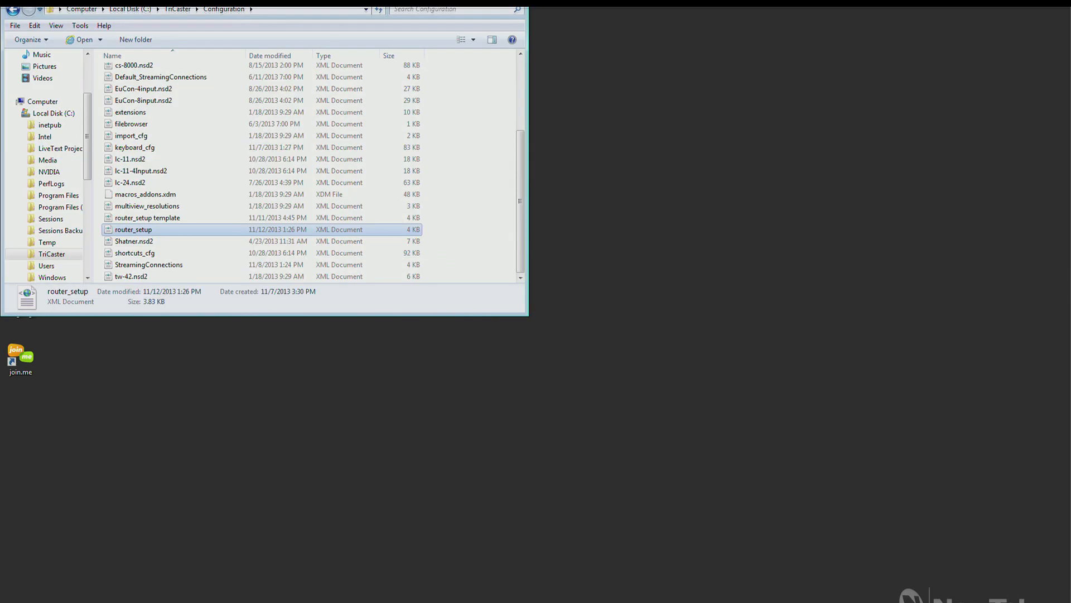
left_click(514, 2)
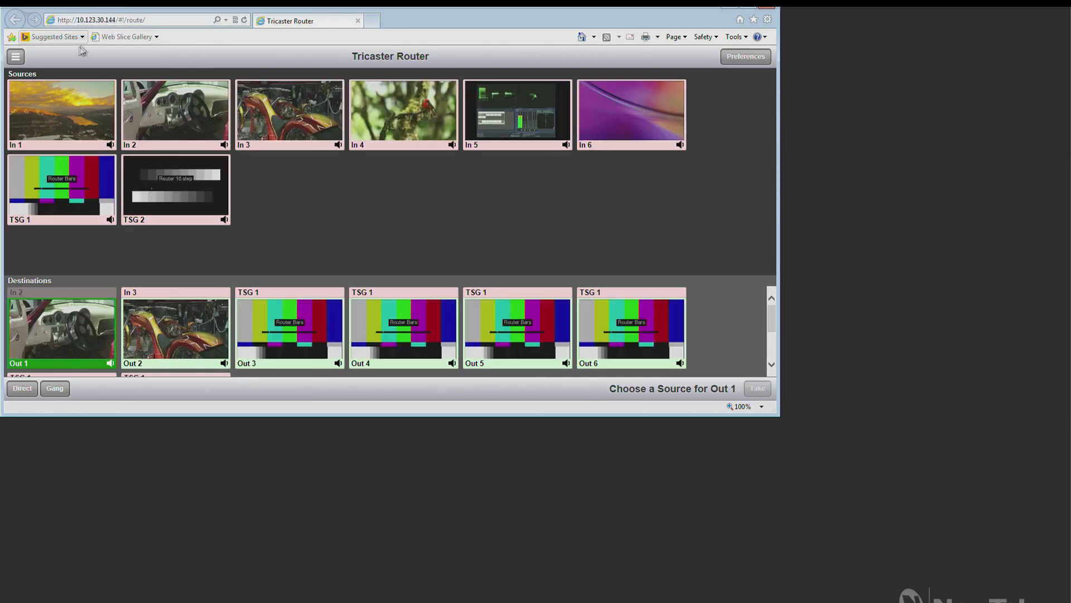
Step: Open the Tricaster Router's system settings and examine the types and names assigned to its physical and virtual ports
left_click(15, 56)
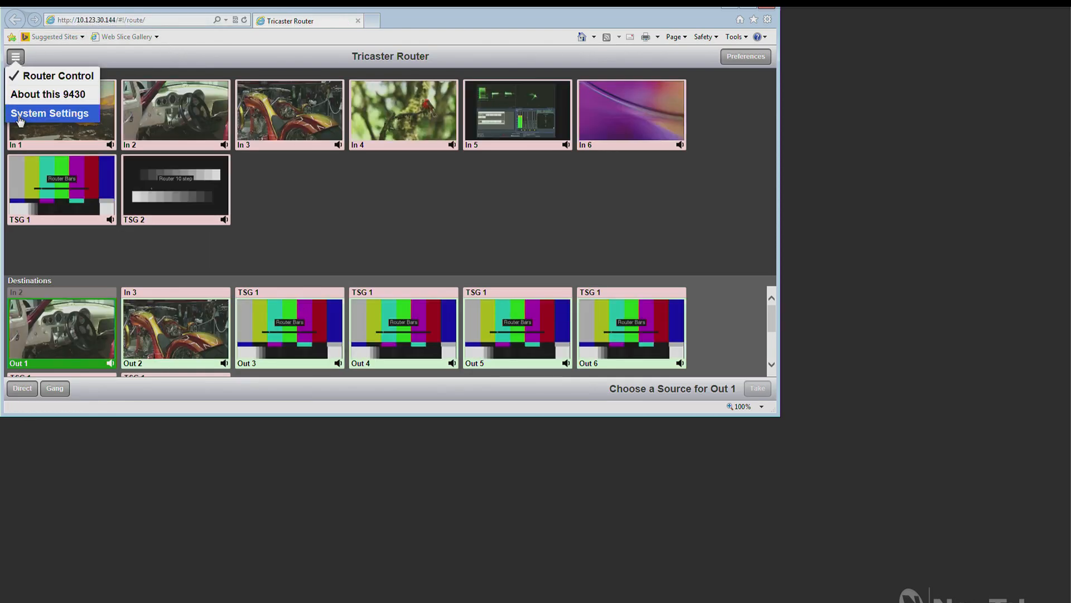
left_click(20, 114)
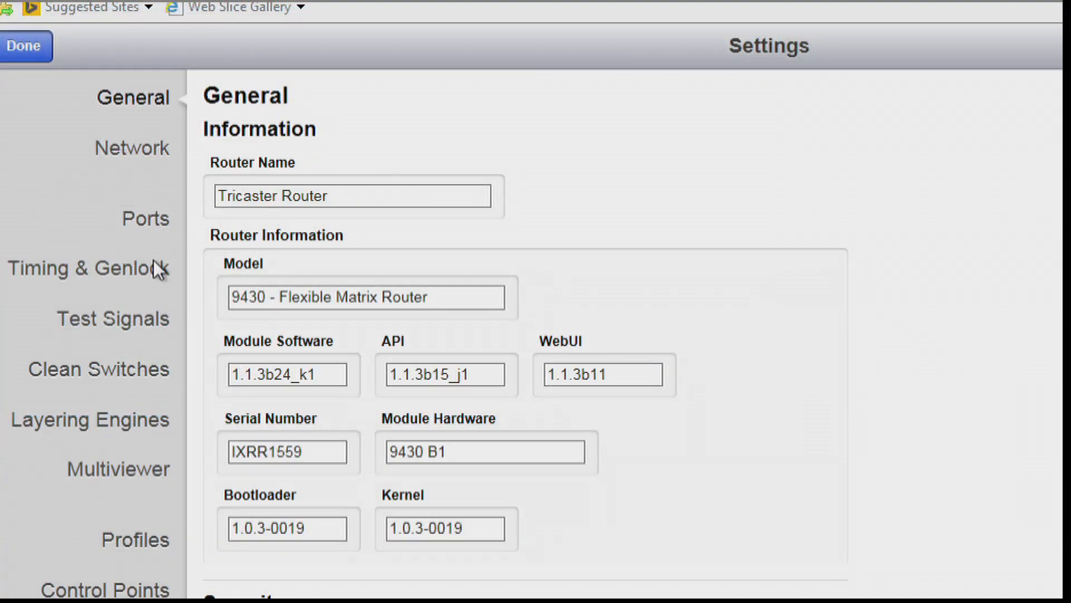
left_click(159, 220)
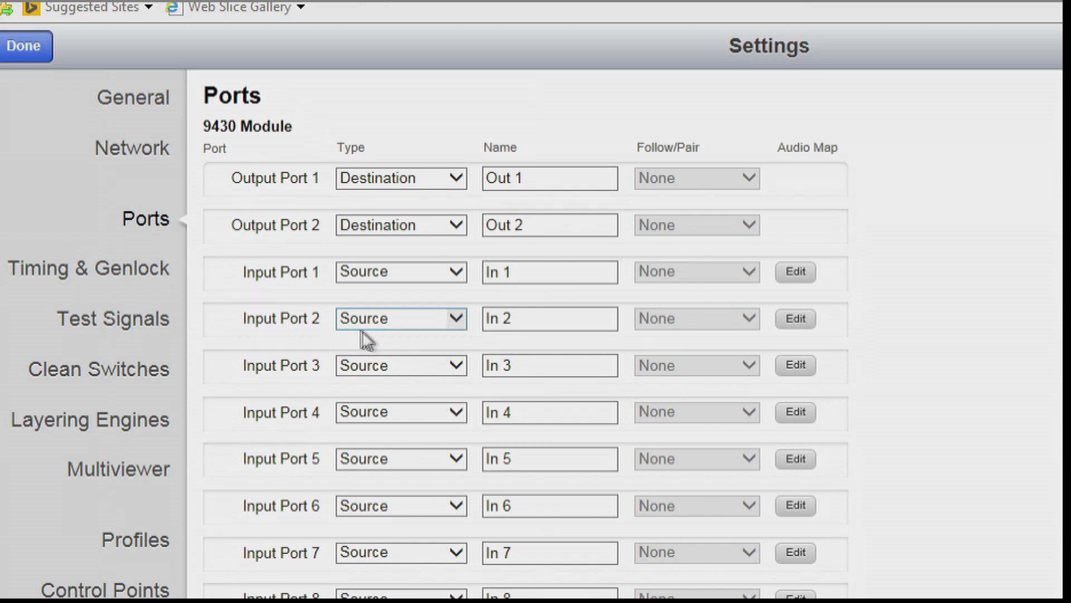
left_click(444, 370)
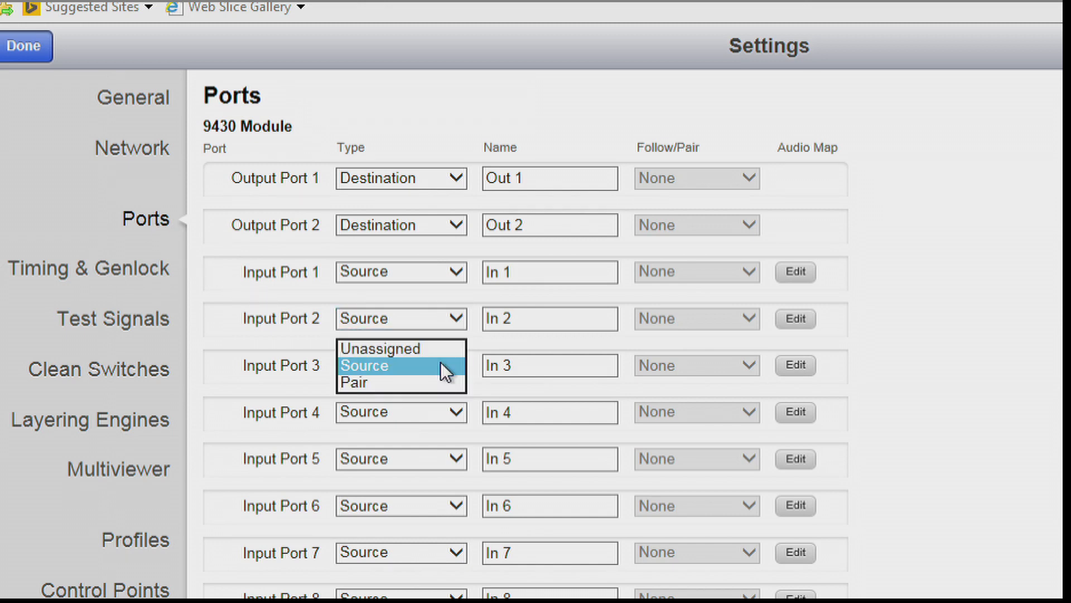
left_click(918, 388)
scroll(634, 387, "down", 6)
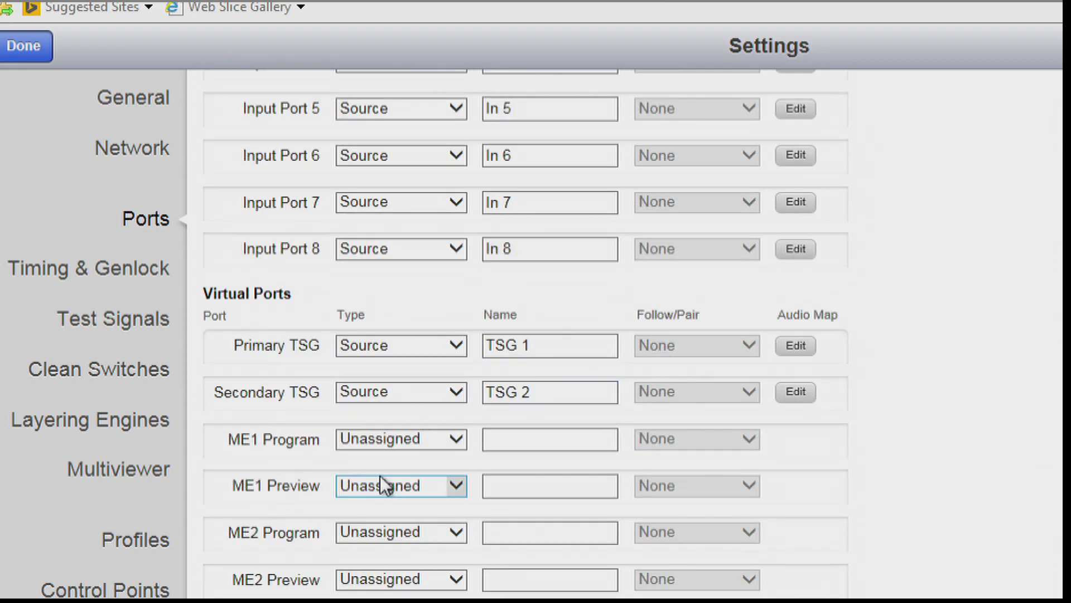
scroll(525, 335, "up", 6)
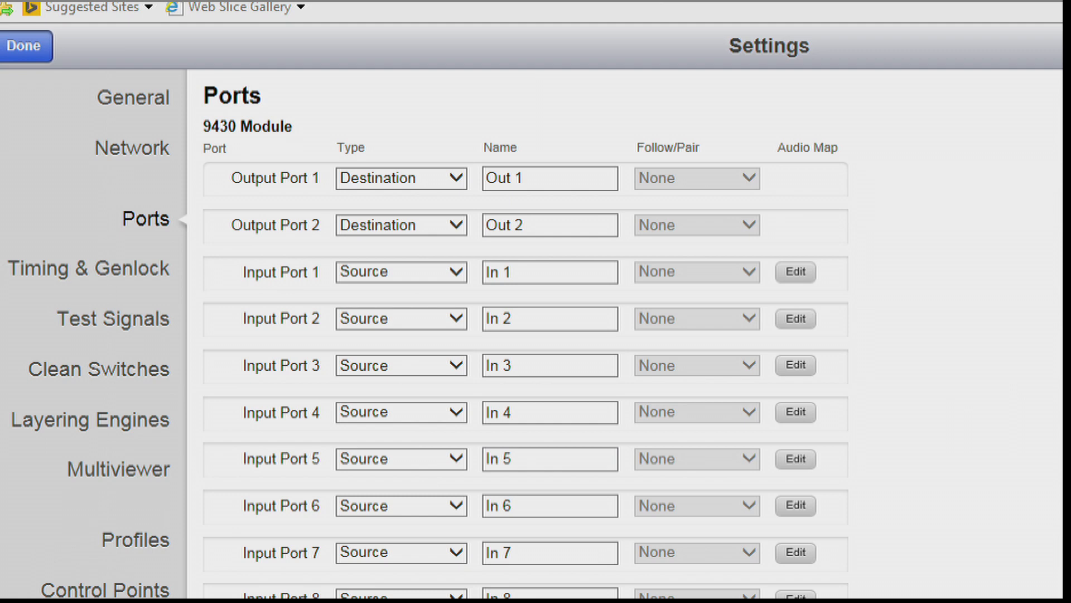
Step: Create a new router profile named TC Ensemble
left_click(142, 541)
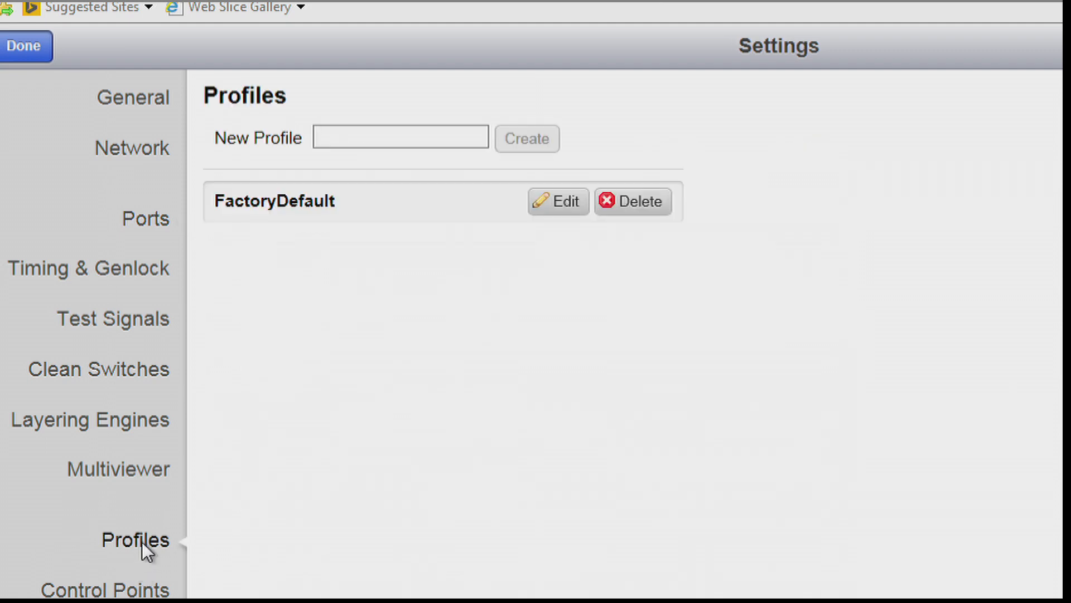
left_click(368, 136)
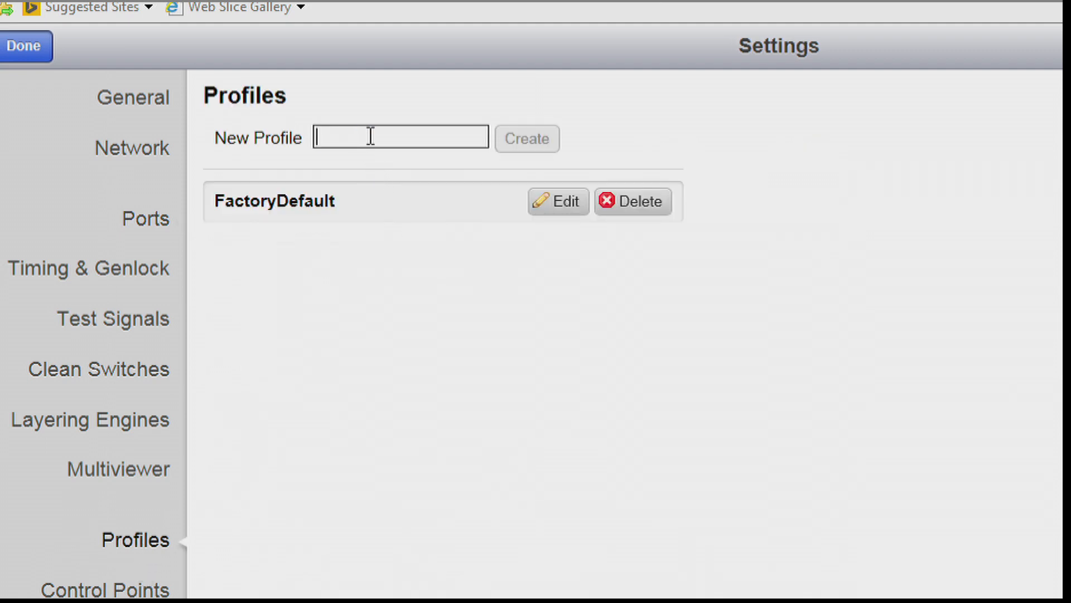
type("TC")
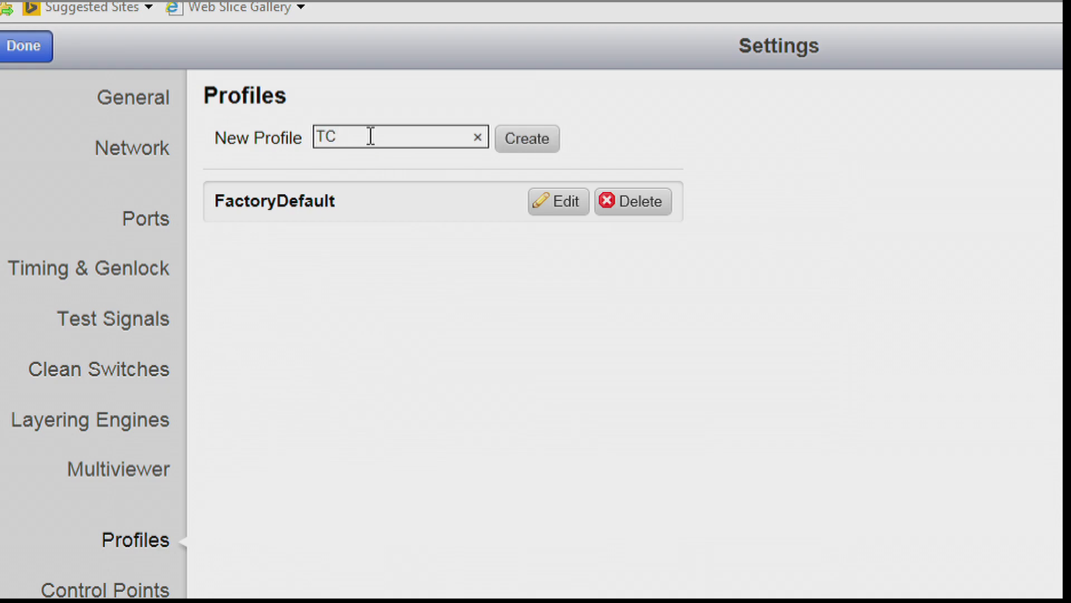
type(" Ensemble")
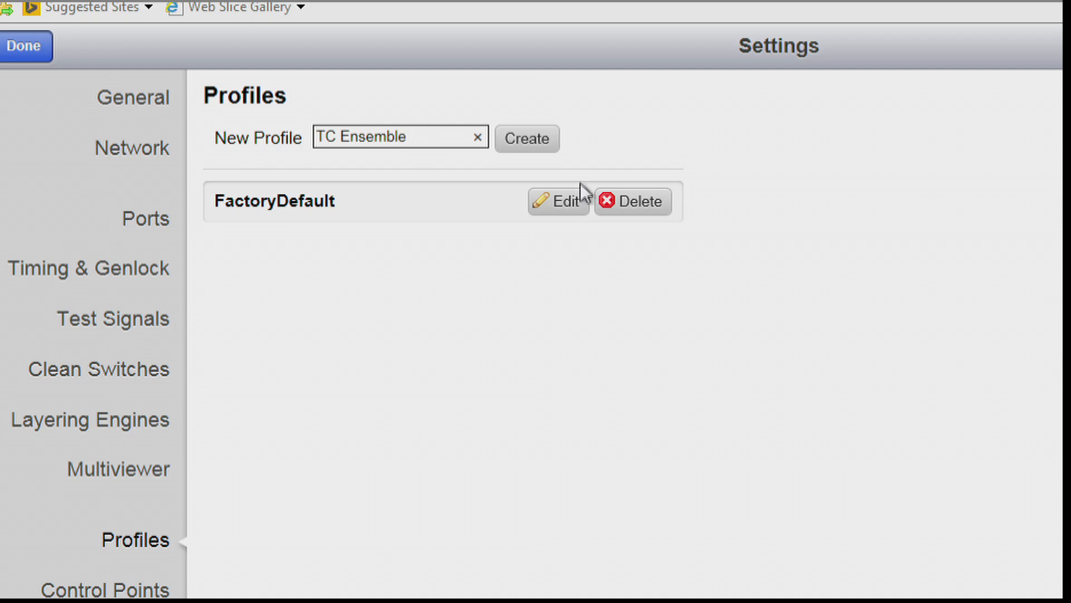
left_click(508, 137)
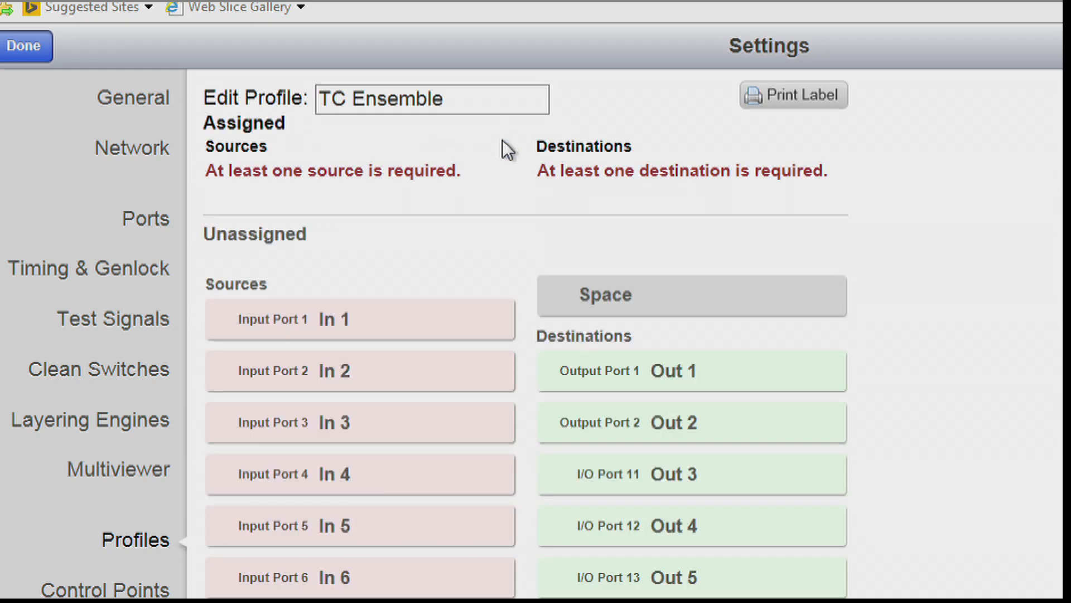
Step: Assign sources In 1 through In 6 and destinations Out 1 and Out 2 to the TC Ensemble profile and save it
left_click_drag(399, 325, 390, 184)
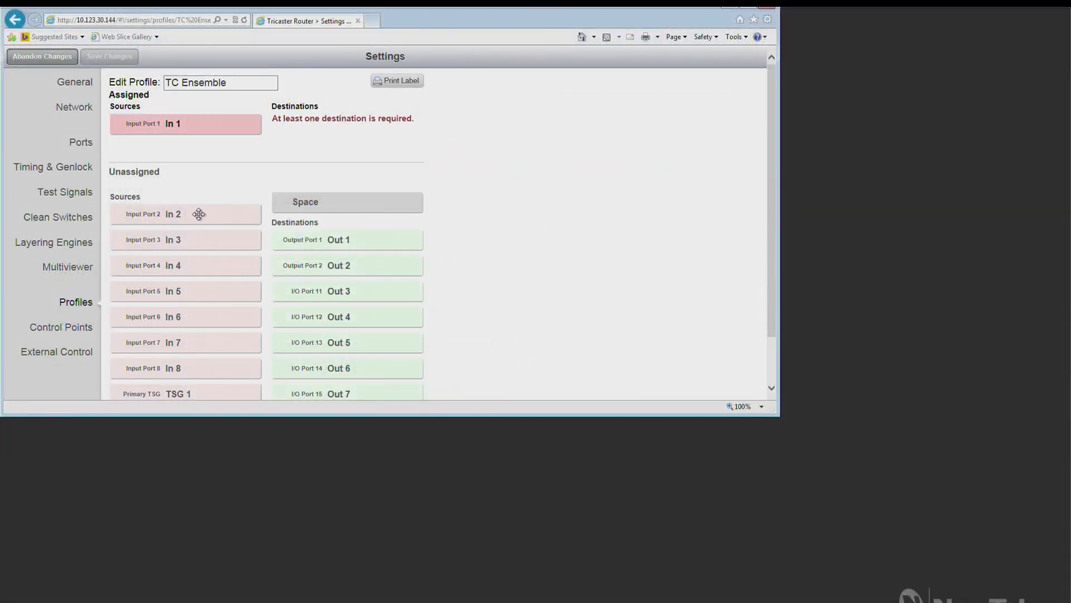
left_click_drag(390, 355, 387, 262)
left_click_drag(199, 165, 201, 148)
left_click_drag(206, 242, 205, 177)
left_click_drag(195, 266, 197, 199)
left_click_drag(216, 294, 215, 226)
left_click_drag(203, 319, 203, 254)
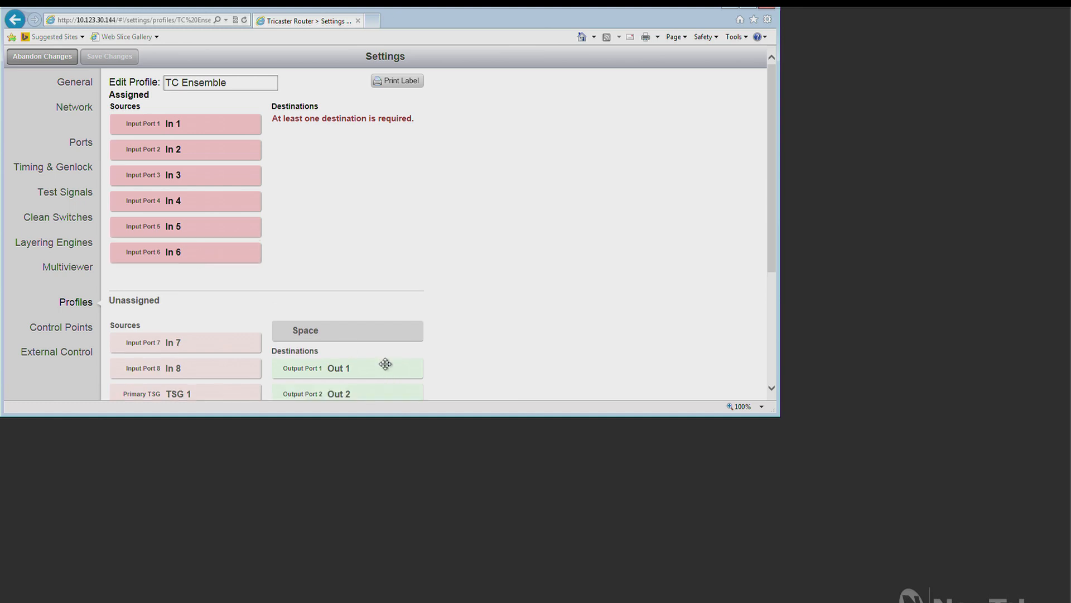
left_click_drag(384, 367, 377, 151)
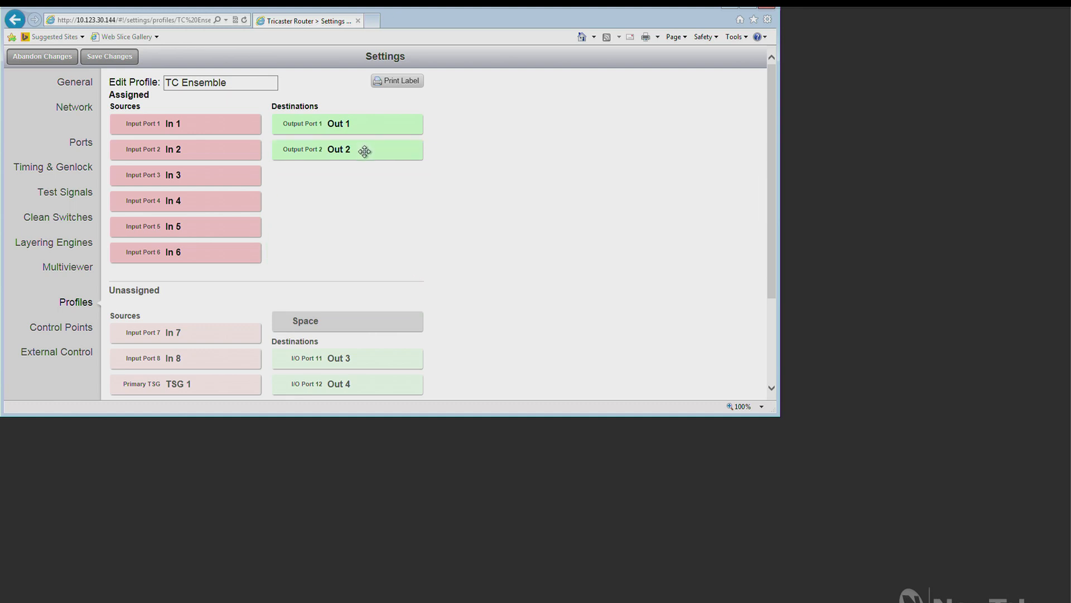
left_click(110, 58)
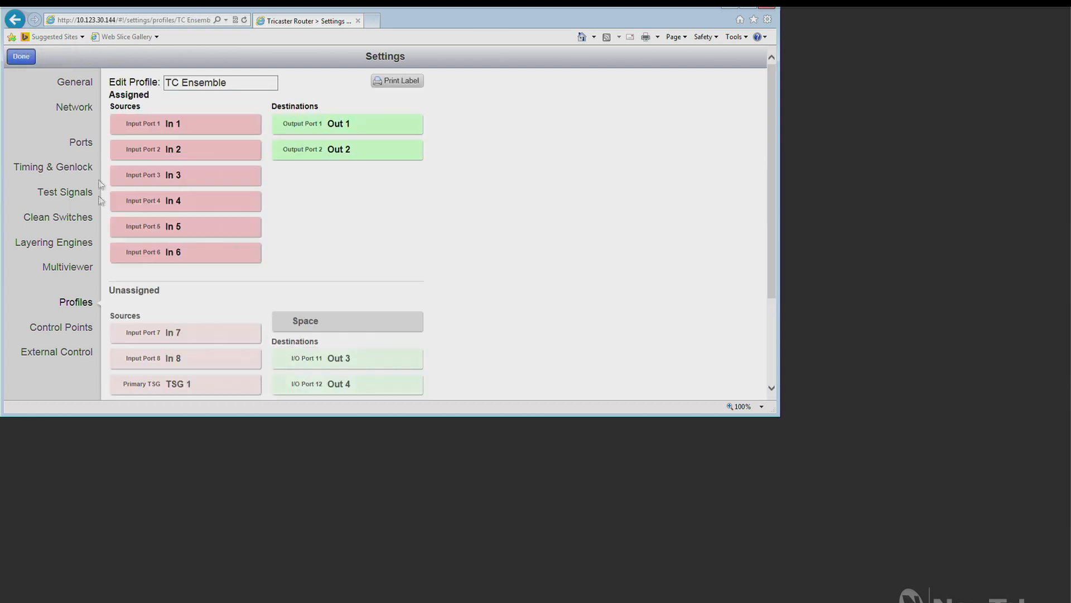
Step: Enable TCP/IP external control using the GV Native (ASCII) protocol and TC Ensemble profile, save the changes, and close the browser
left_click(82, 353)
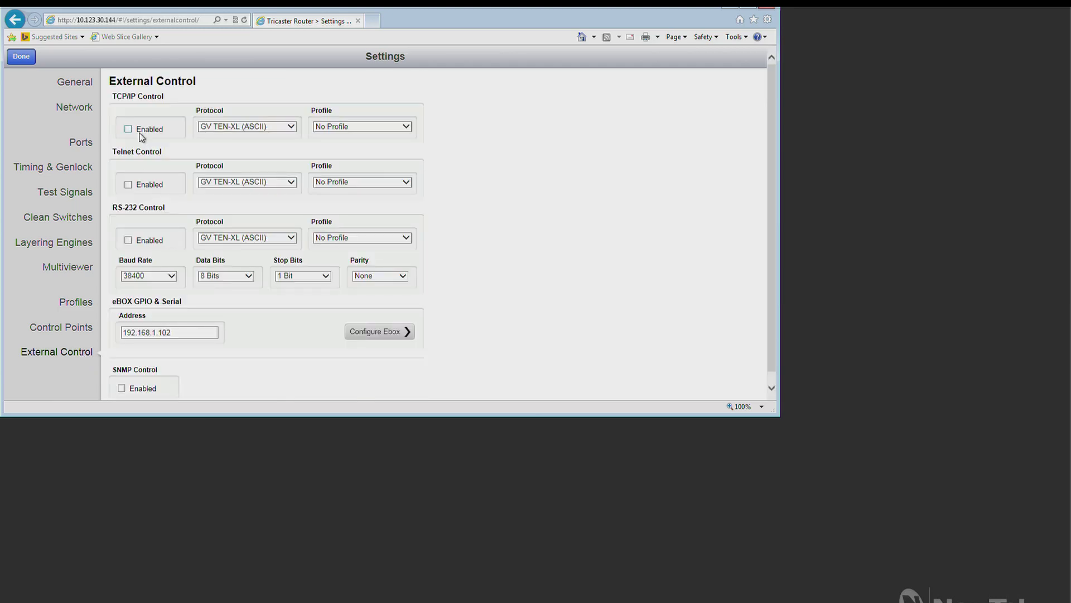
left_click(130, 129)
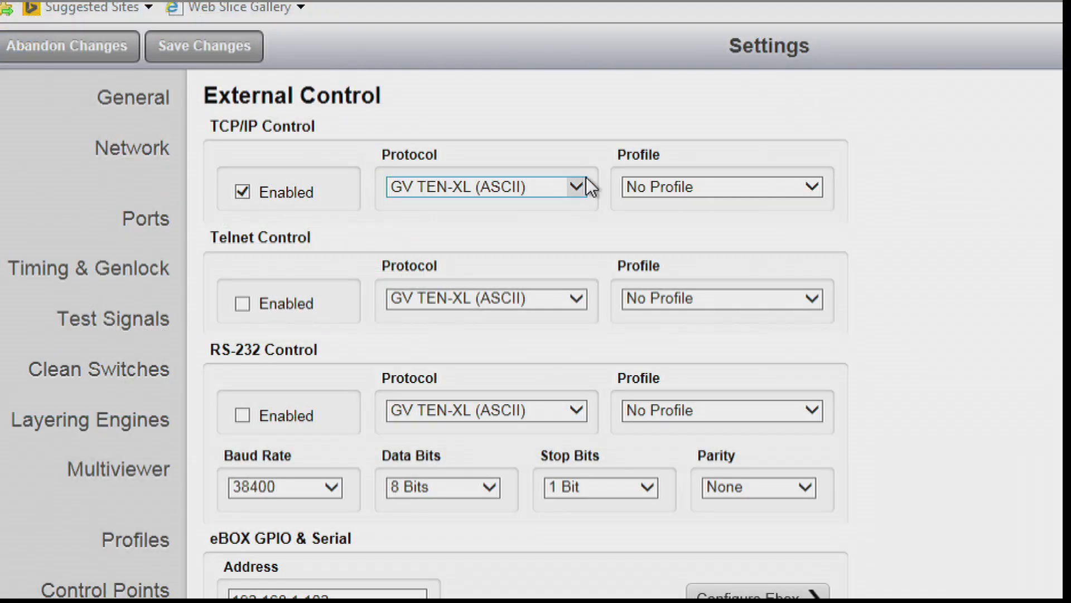
left_click(576, 186)
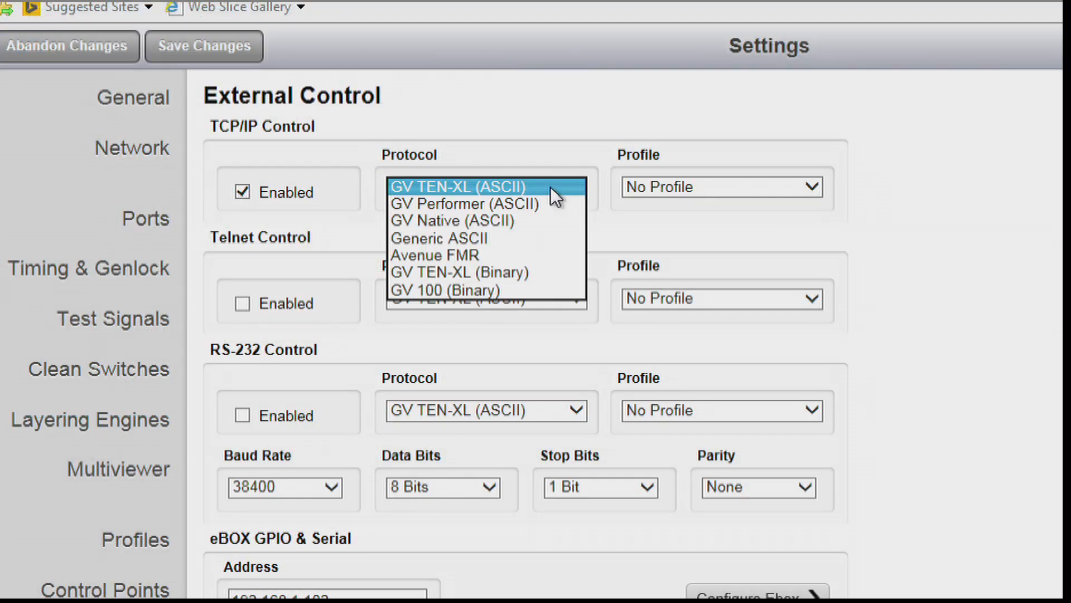
left_click(540, 220)
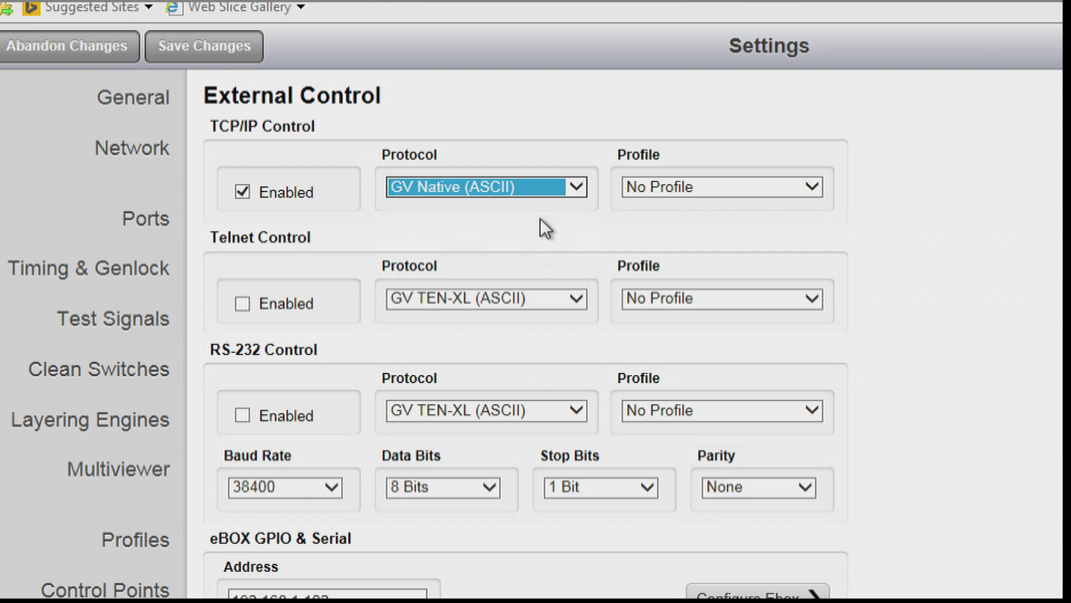
left_click(816, 194)
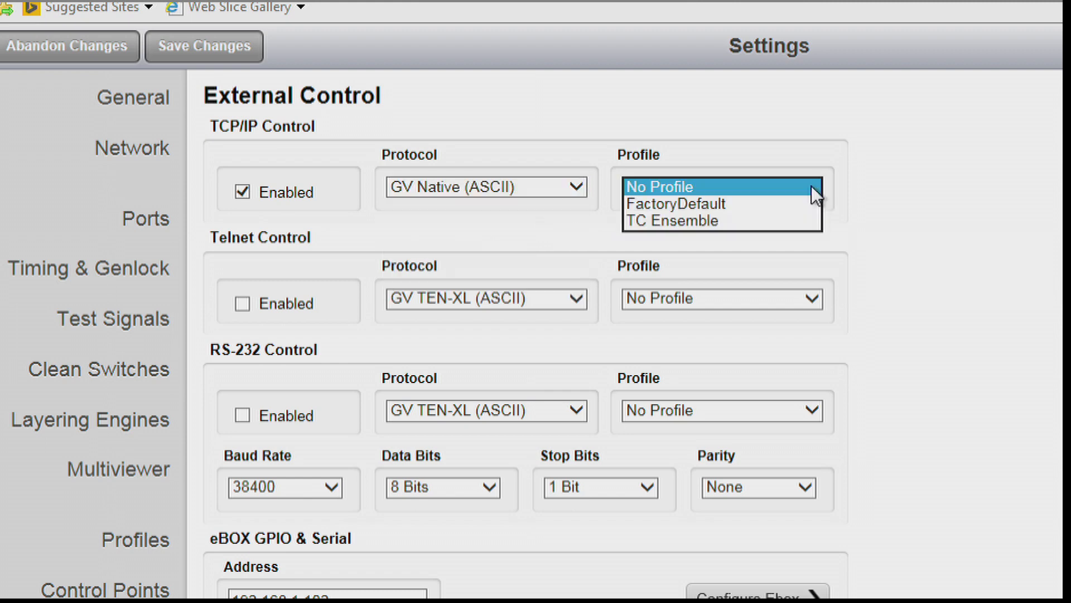
left_click(781, 218)
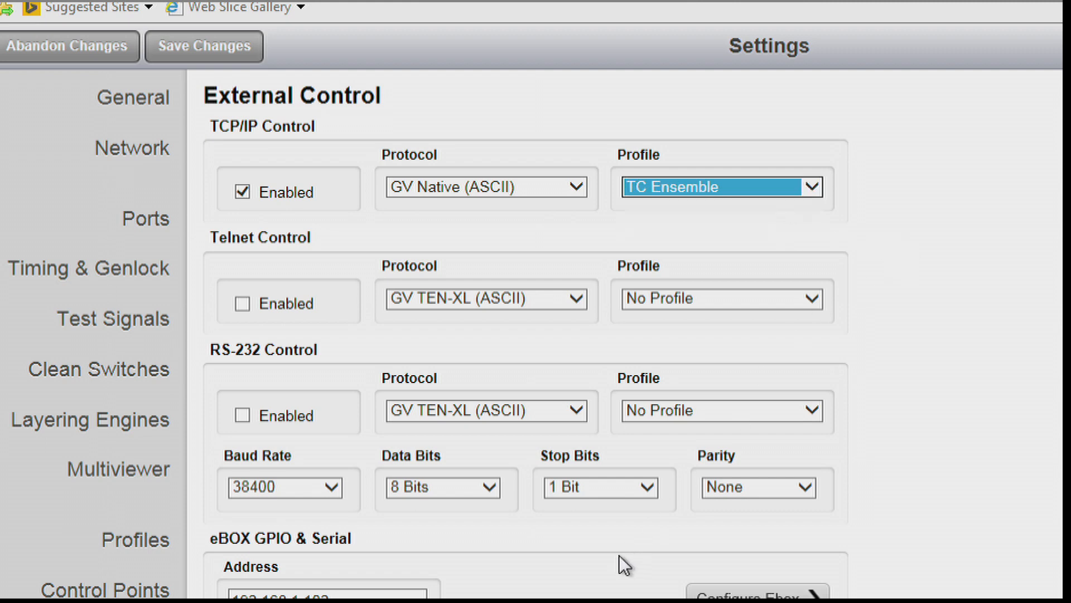
left_click(204, 50)
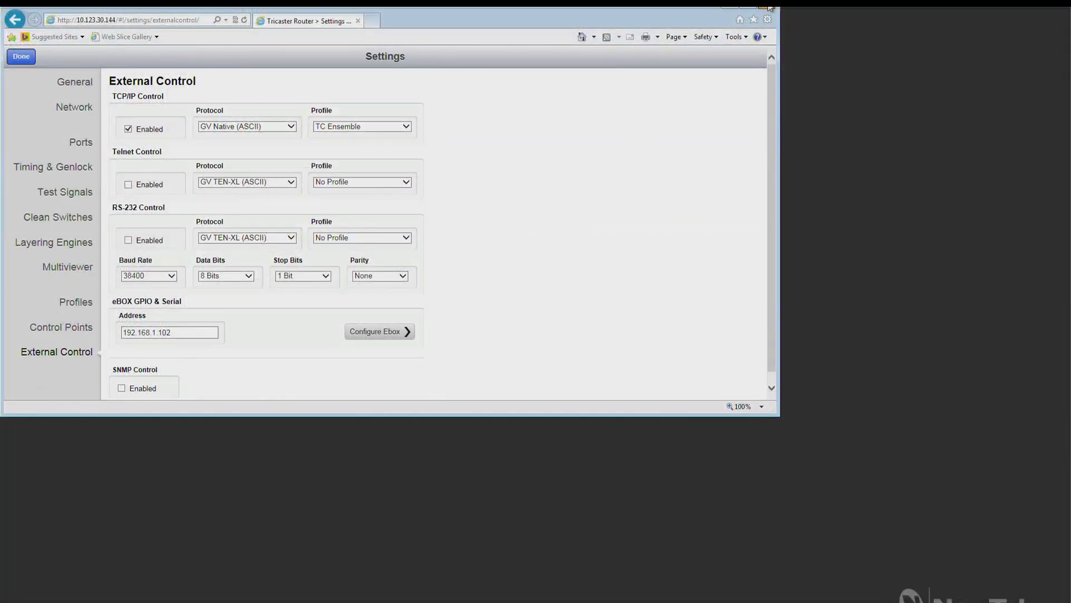
left_click(770, 7)
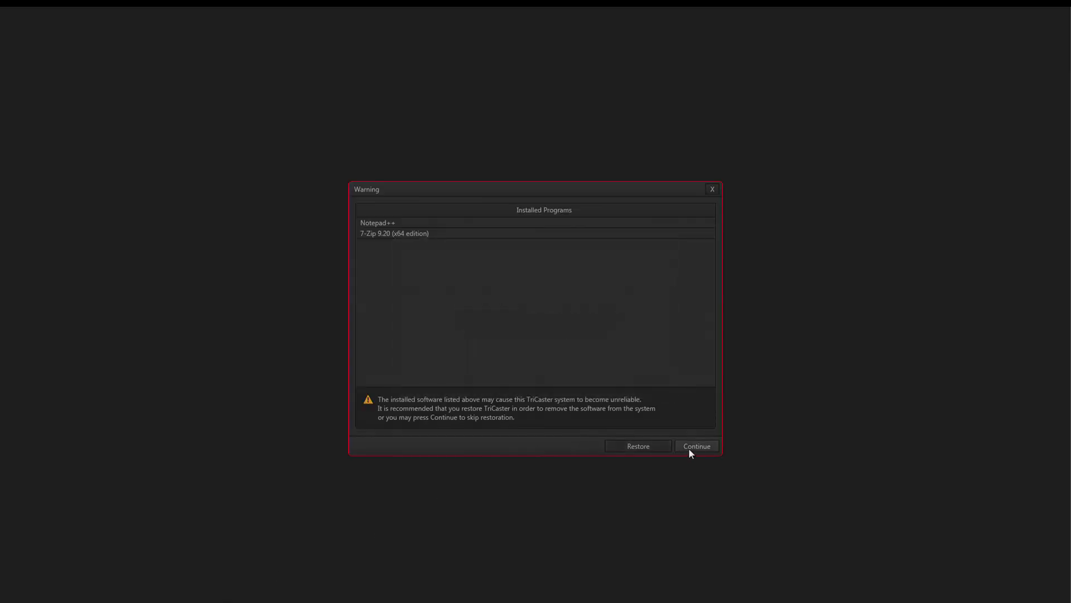
Step: Continue past the installed-programs warning without restoring, open the Ensemble test session, and start live production
left_click(689, 446)
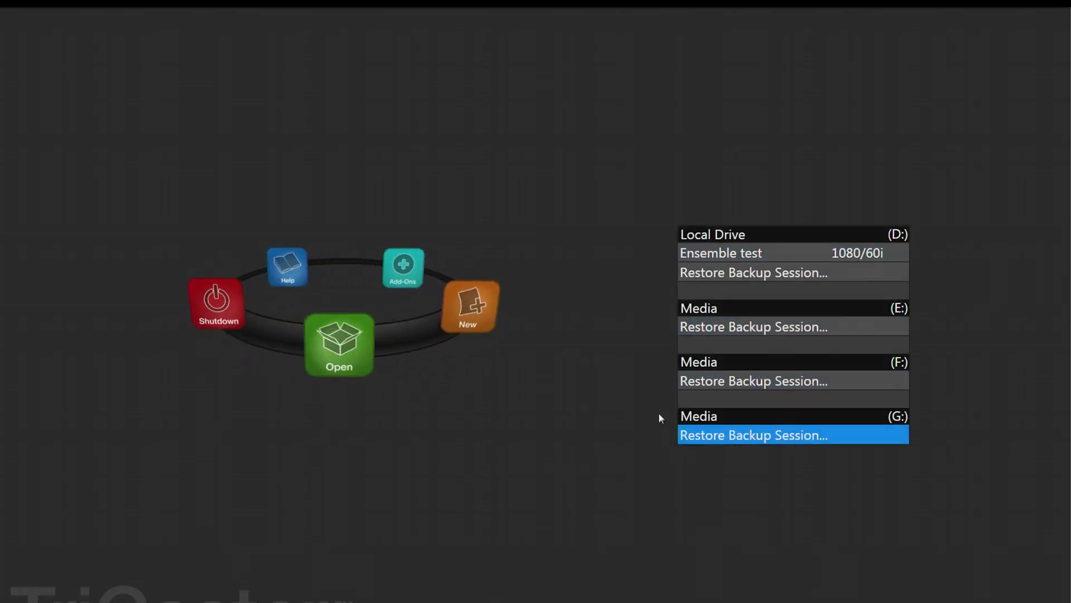
left_click(730, 253)
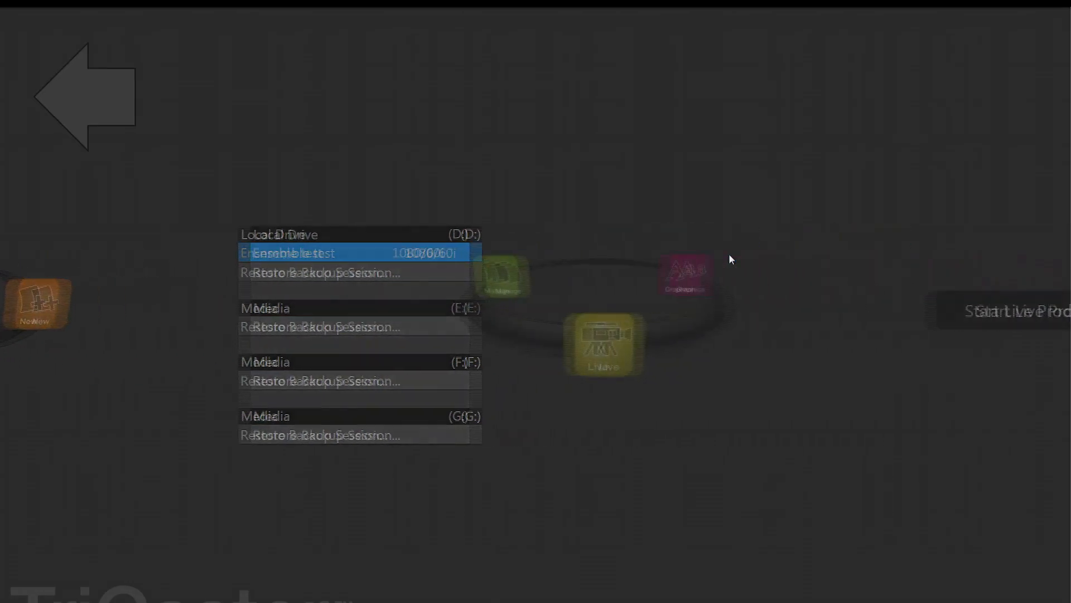
left_click(749, 311)
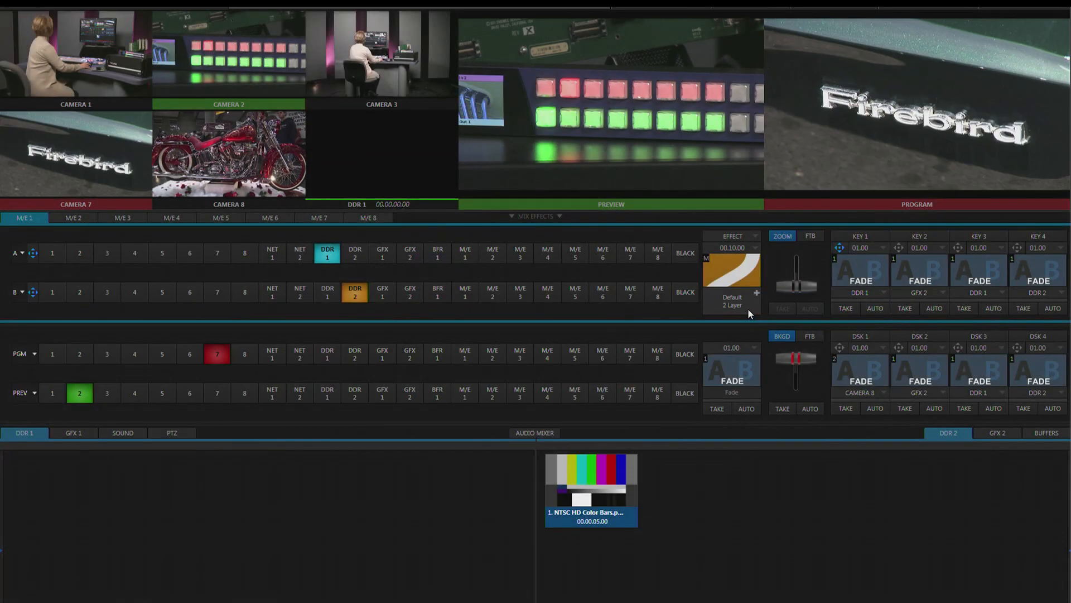
Step: Switch the router source feeding program input 7 to In 1, In 2, and finally In 3
right_click(228, 359)
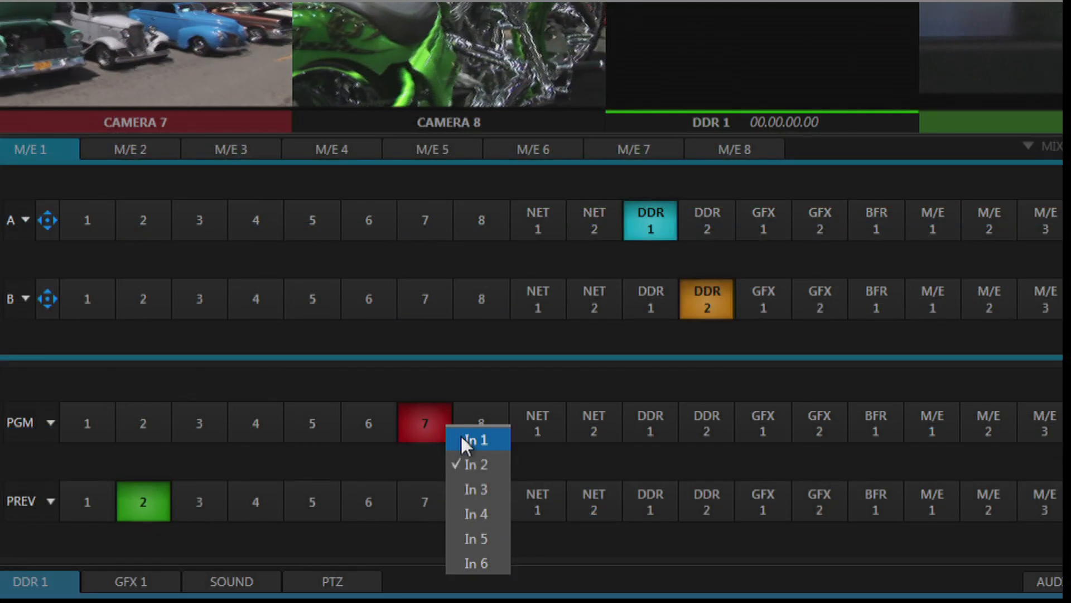
left_click(238, 363)
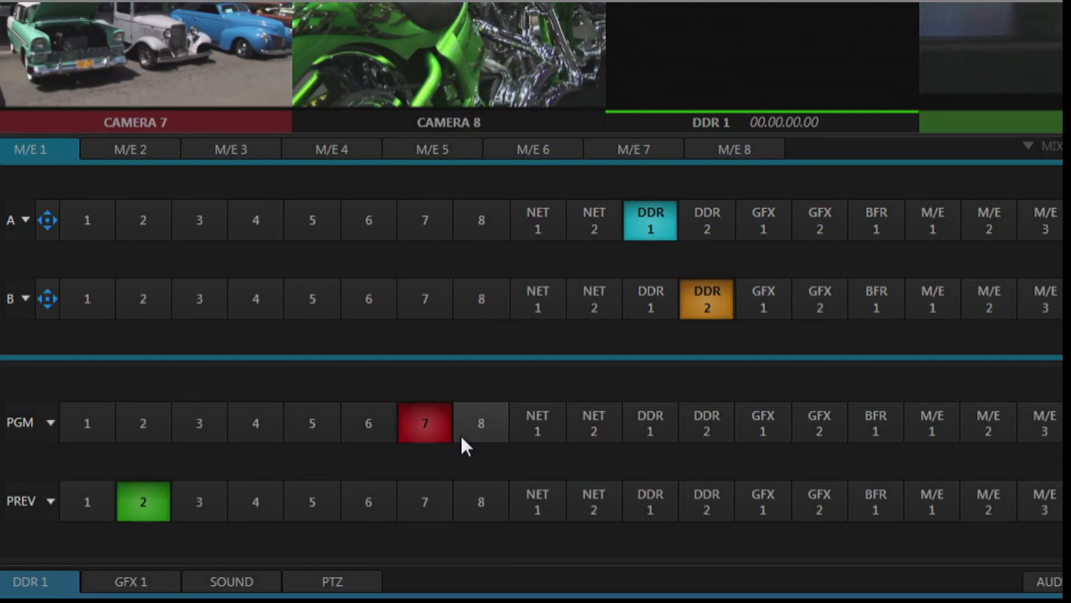
right_click(434, 428)
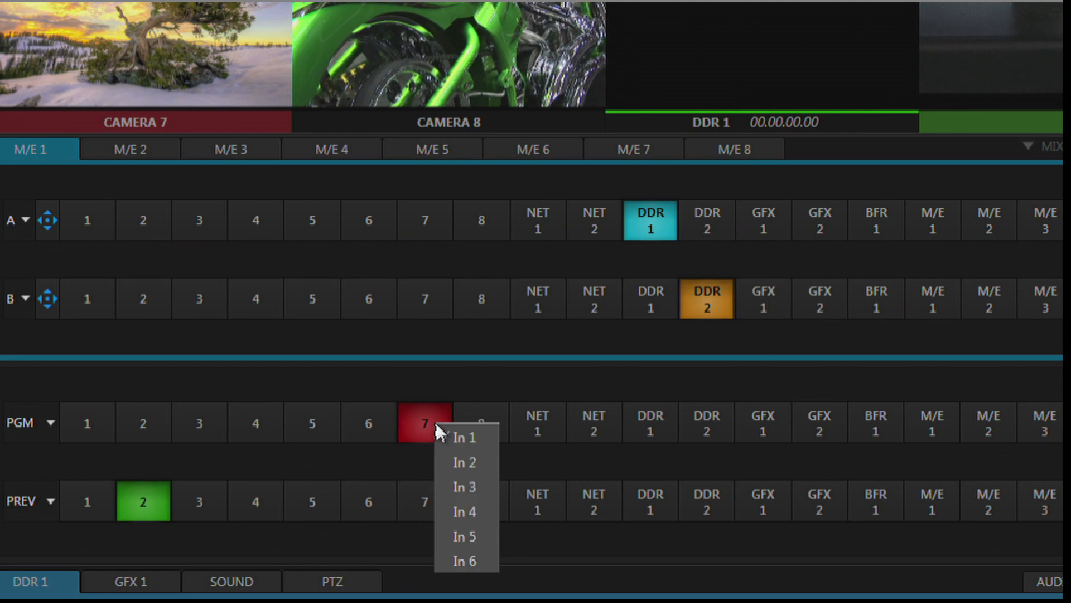
left_click(447, 462)
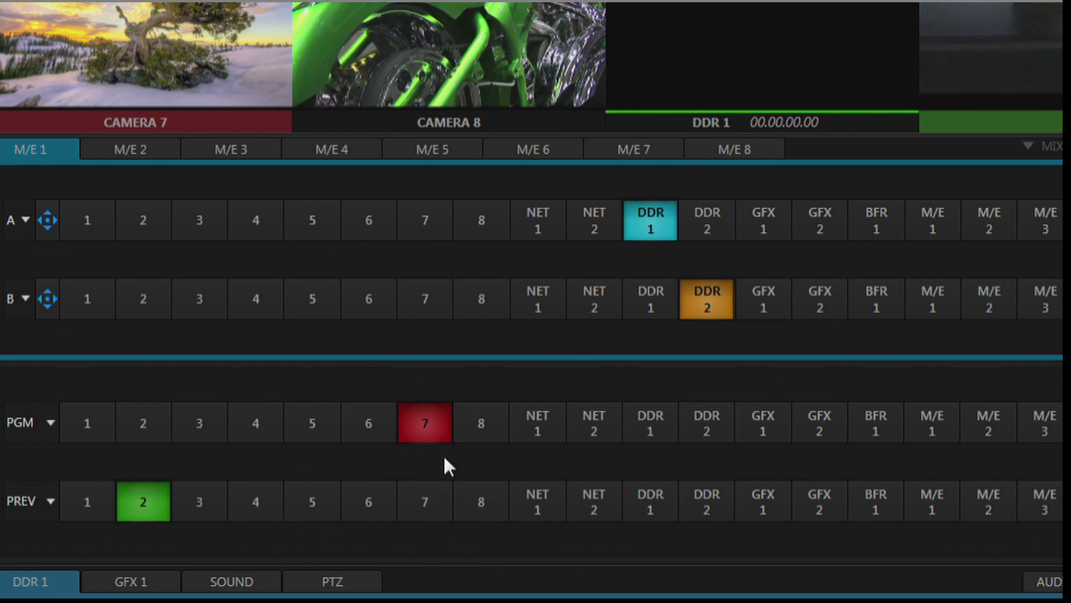
right_click(422, 425)
left_click(439, 486)
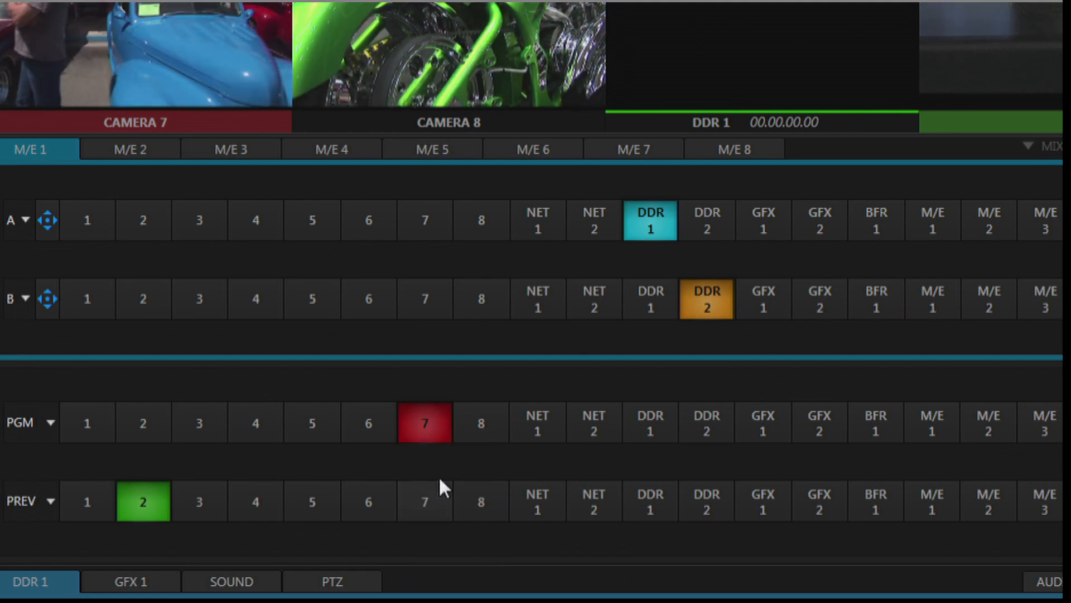
Step: Put input 8 on program and set its router source to In 2
left_click(475, 429)
right_click(475, 430)
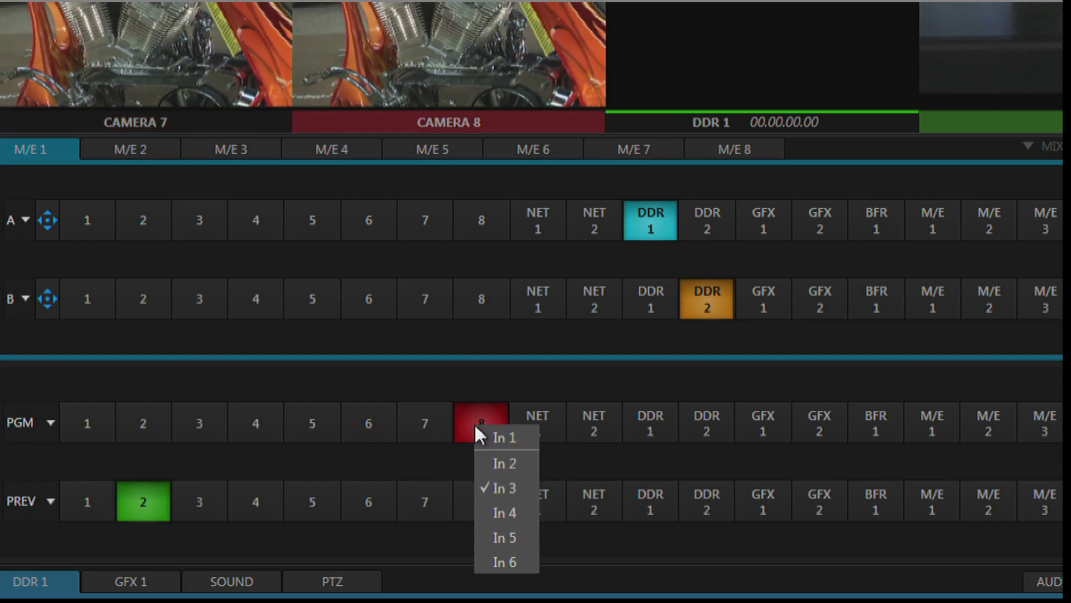
left_click(479, 462)
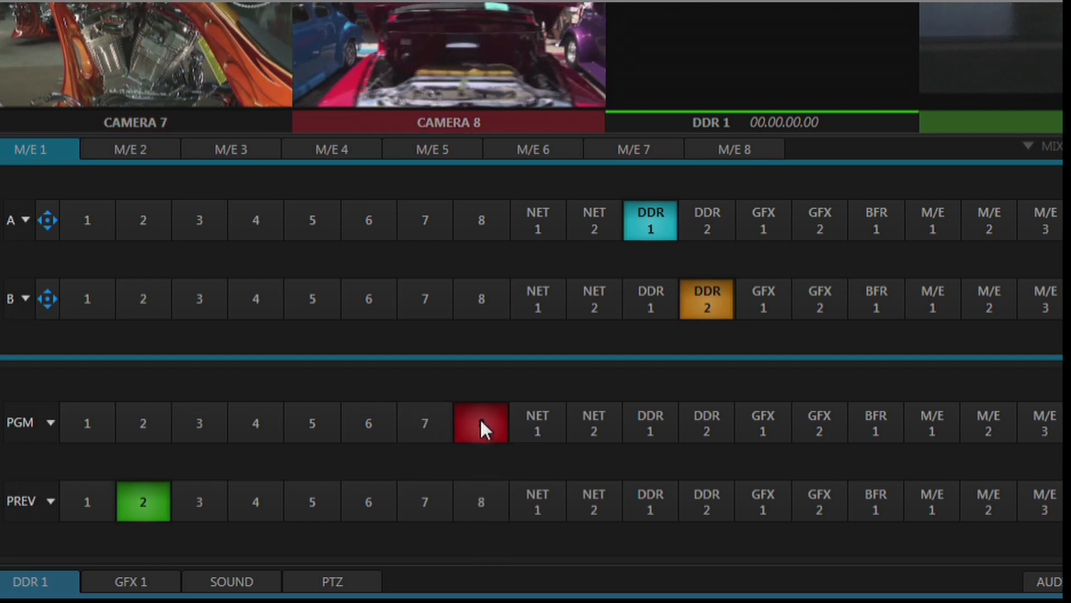
right_click(482, 424)
left_click(485, 431)
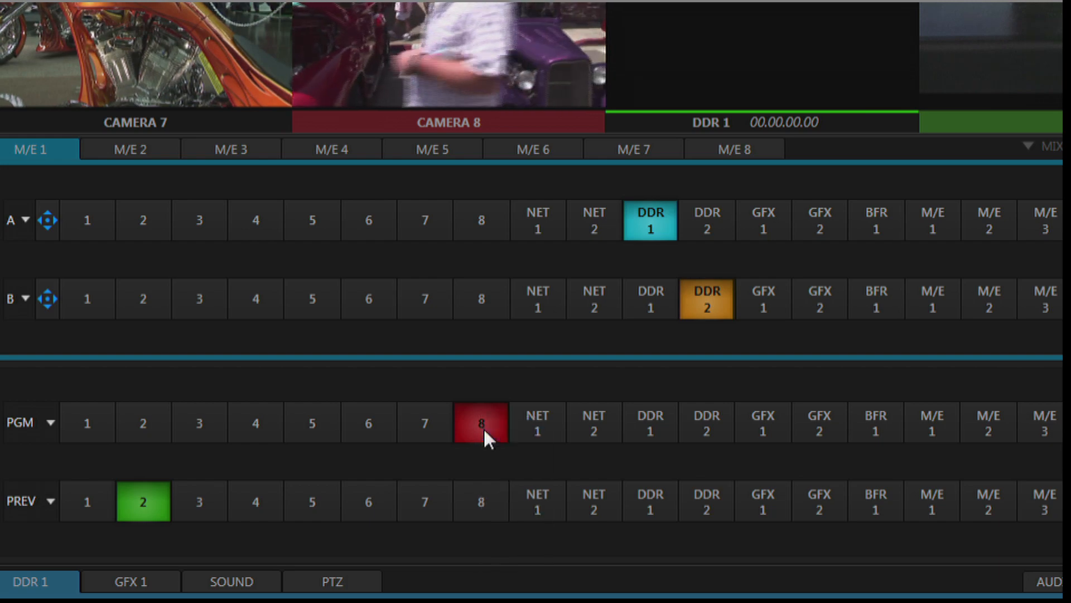